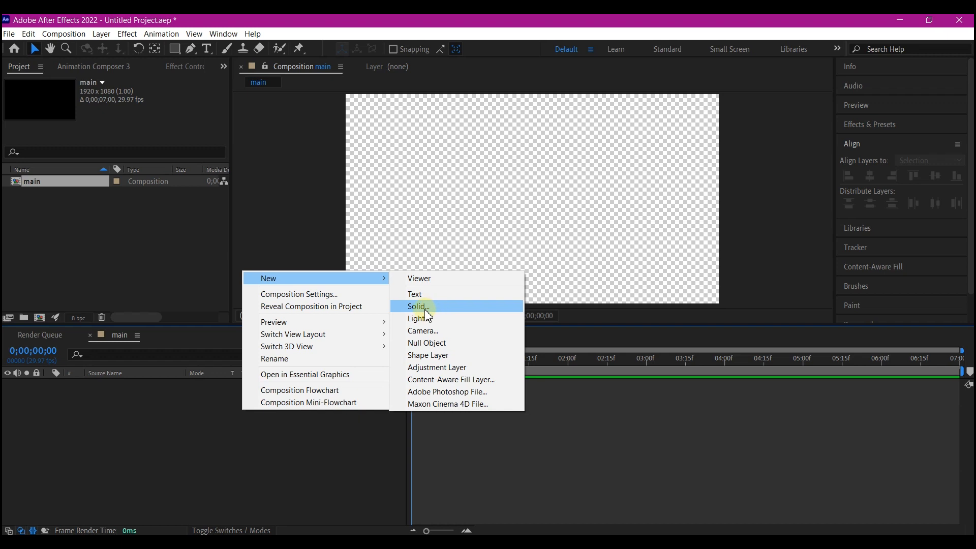
Add a composition-sized solid layer named "bg" to the main composition
click(426, 307)
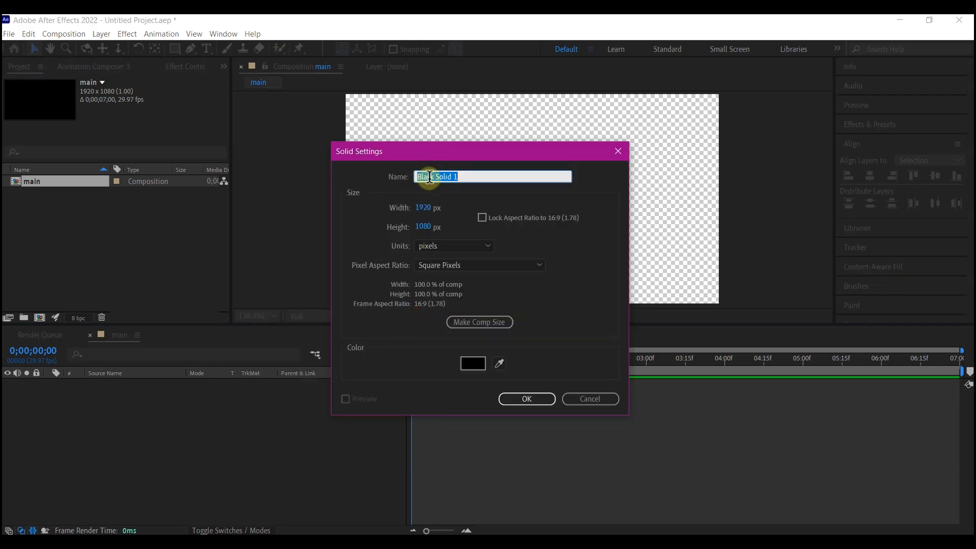
text(b)
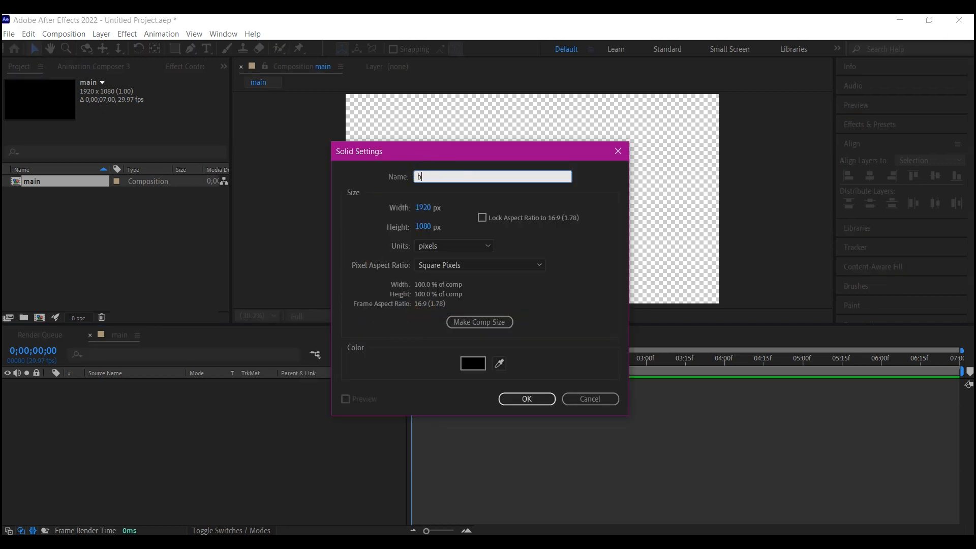
text(g)
click(476, 323)
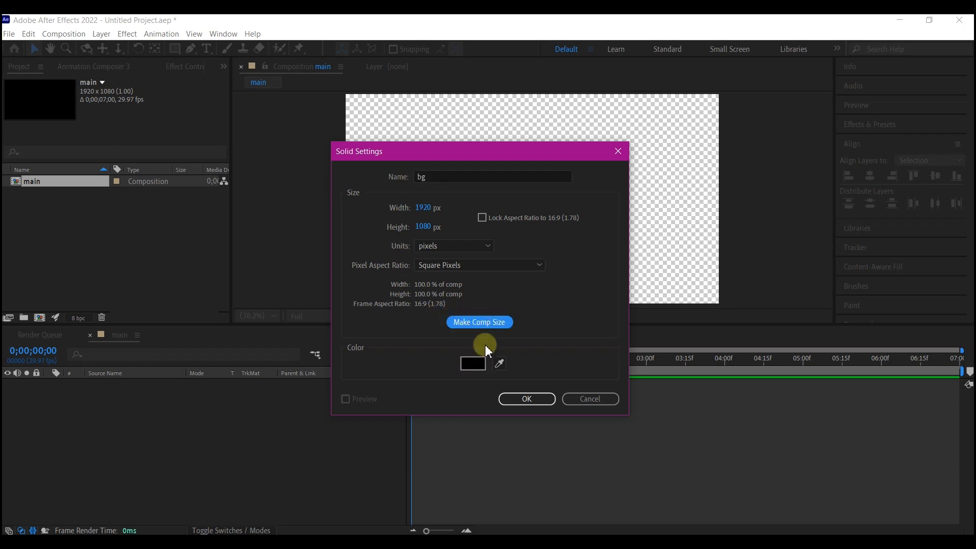
click(525, 398)
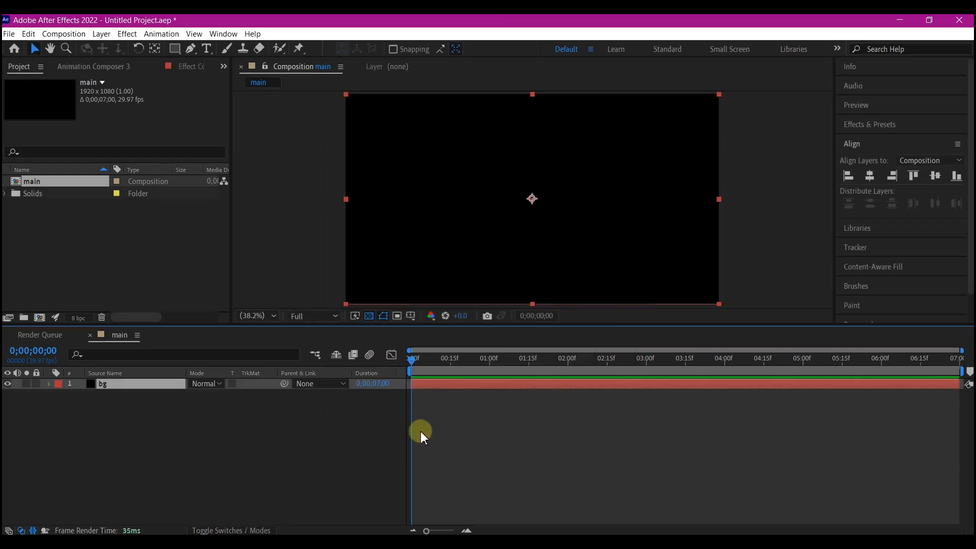
Apply the Fill effect to the bg solid layer
key(ctrl+space)
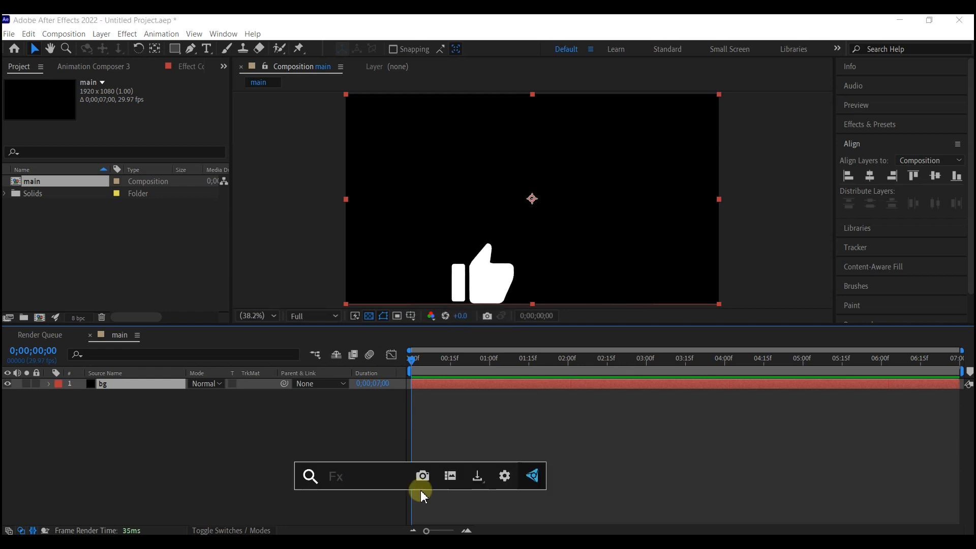
text(fill)
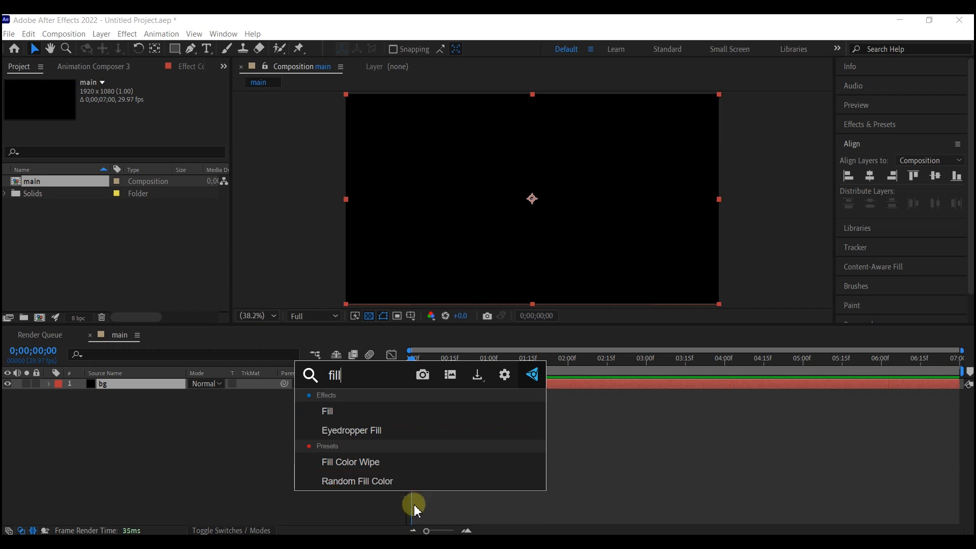
click(398, 413)
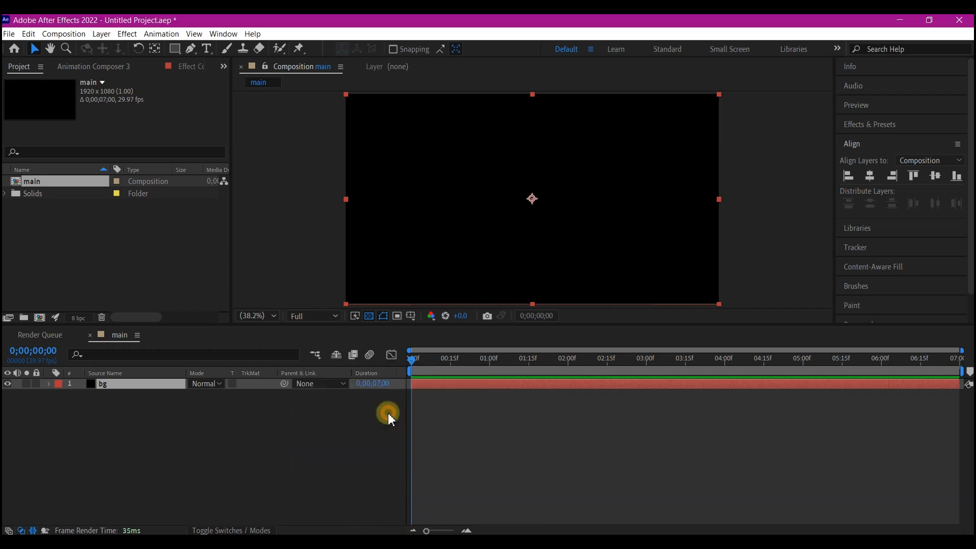
Set the Fill effect's color on the bg layer to light grey
click(224, 67)
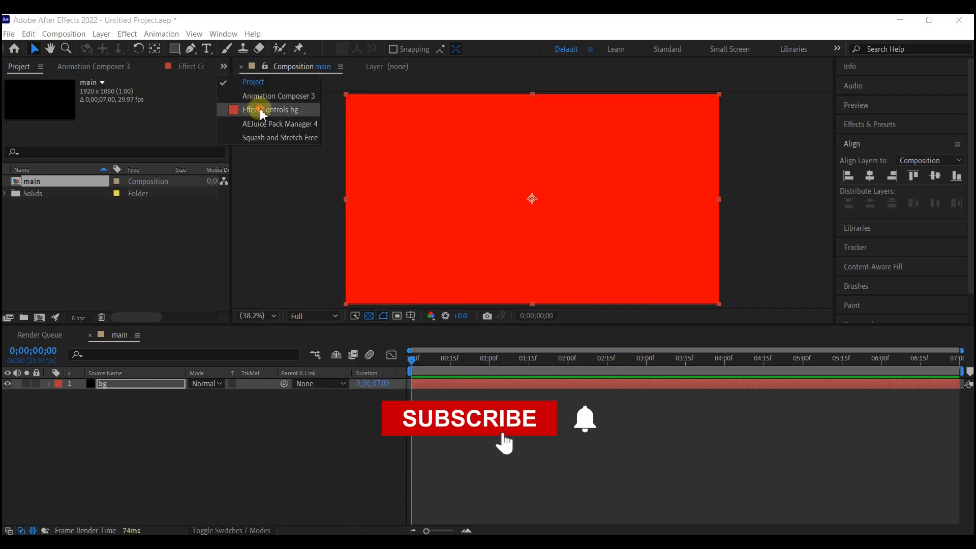
click(244, 110)
click(132, 127)
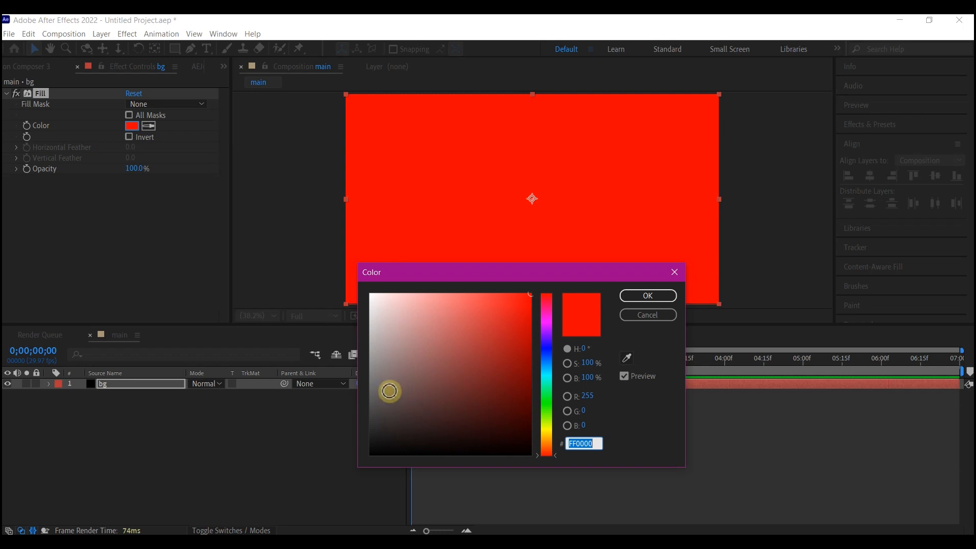
drag(380, 384, 363, 329)
click(647, 295)
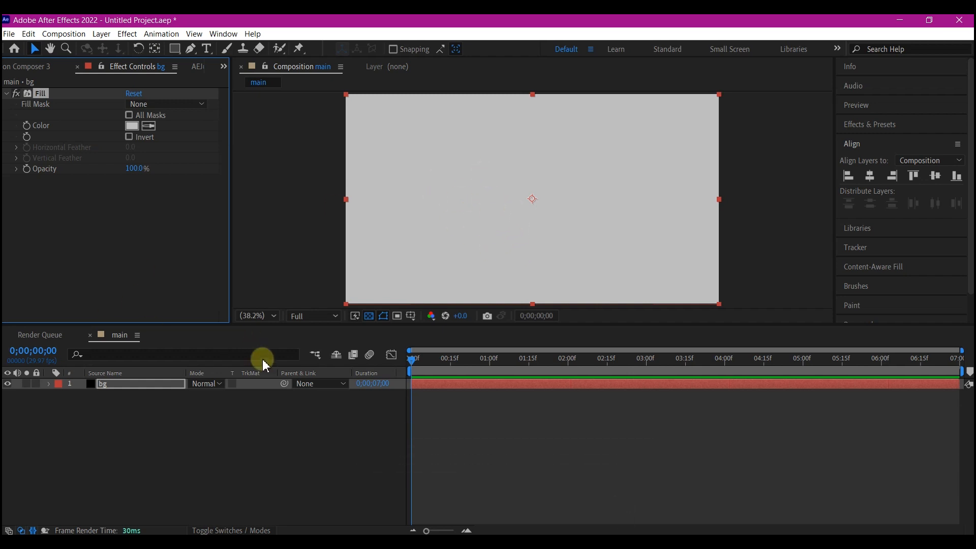
Create a 500 x 250 px composition named "firdy t" and turn off its transparency grid
key(ctrl+n)
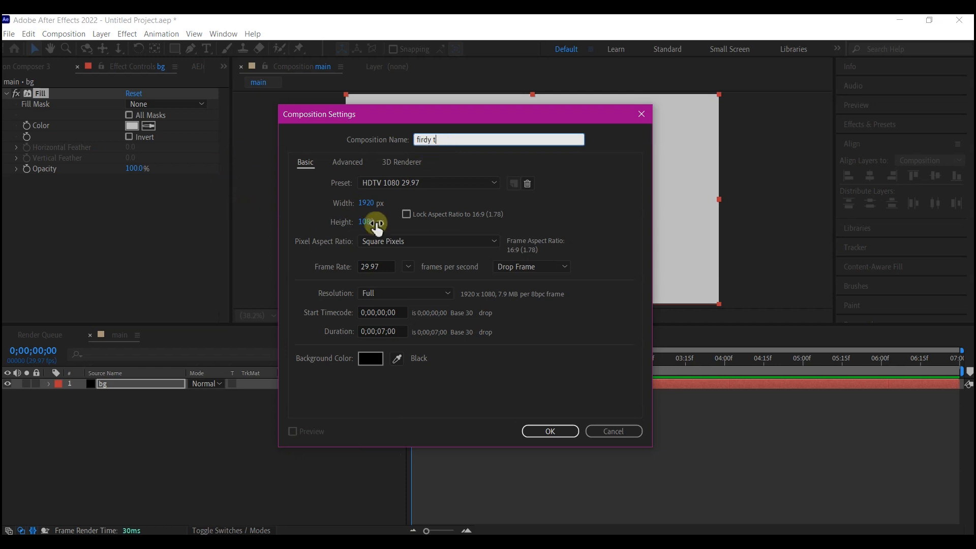
click(365, 202)
text(5)
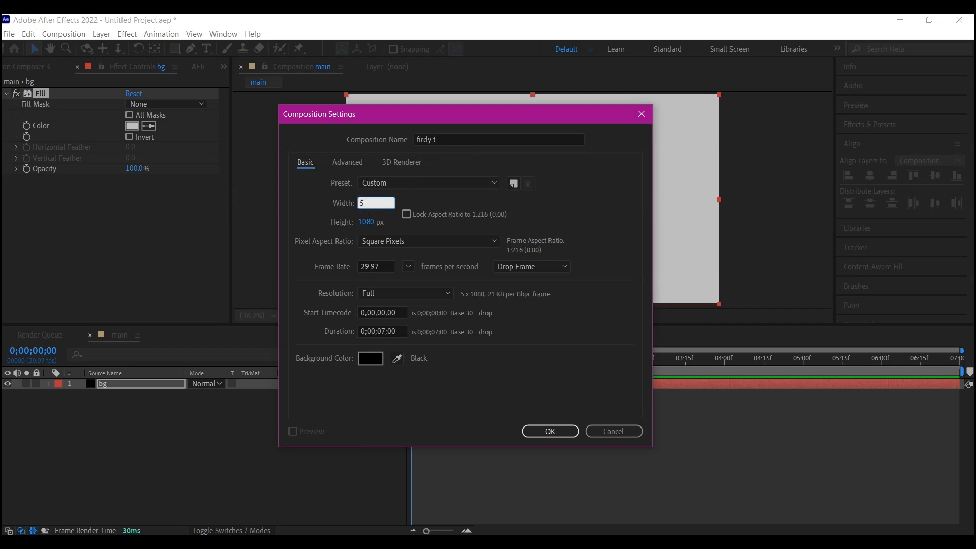
text(00)
click(370, 222)
text(250)
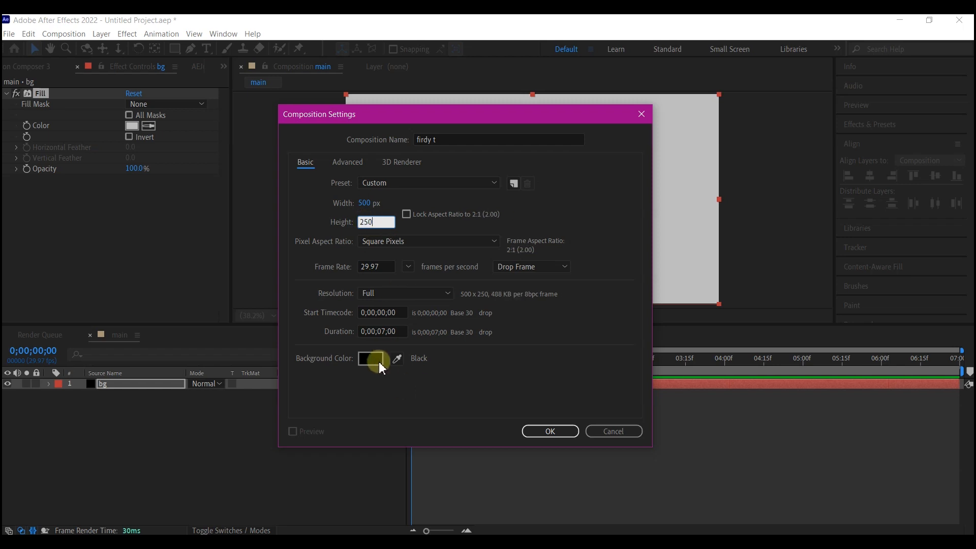
click(551, 431)
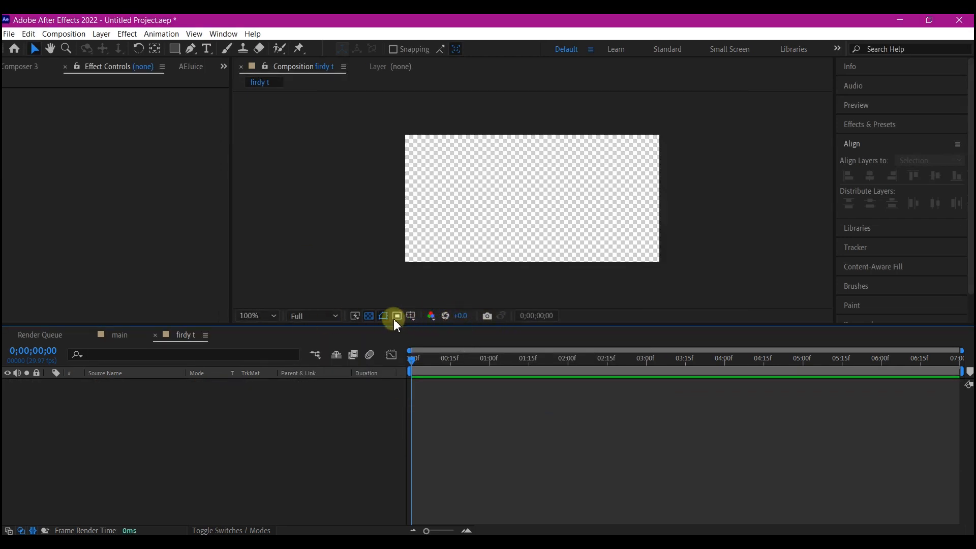
click(368, 316)
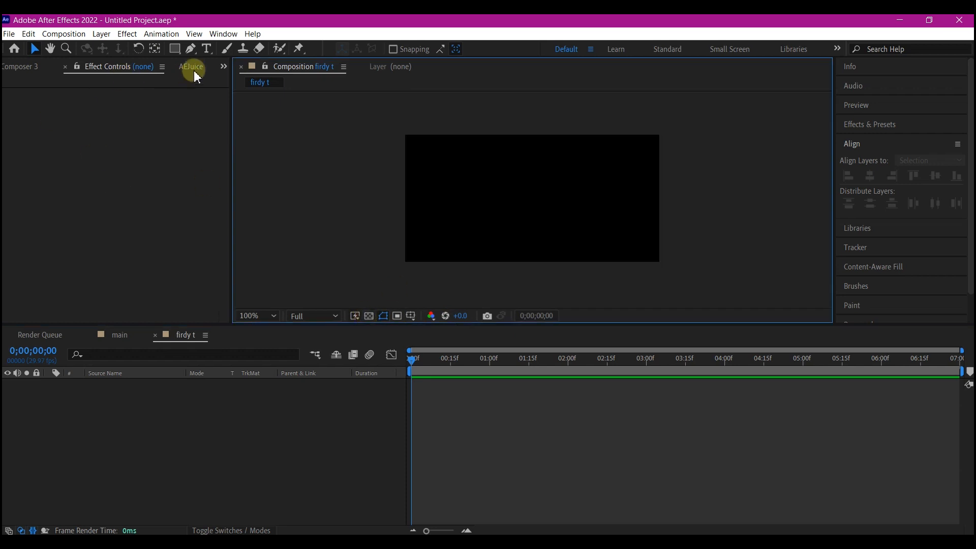
Duplicate the firdy t composition in the project
click(224, 67)
click(240, 83)
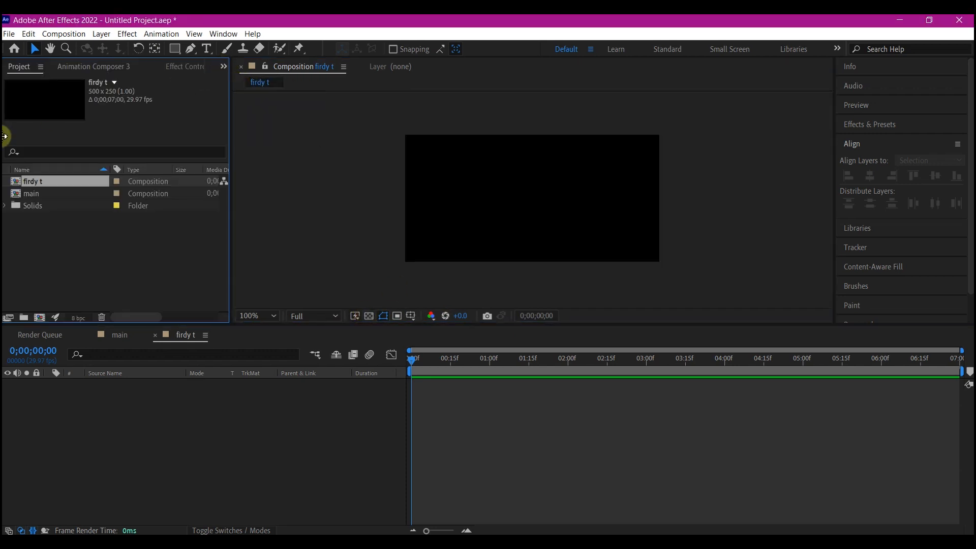
click(21, 179)
click(21, 179)
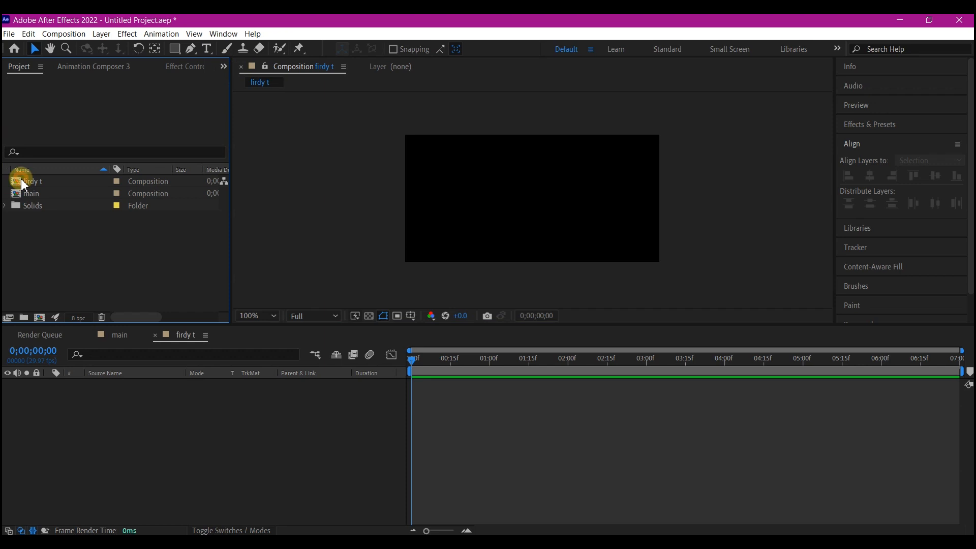
click(18, 183)
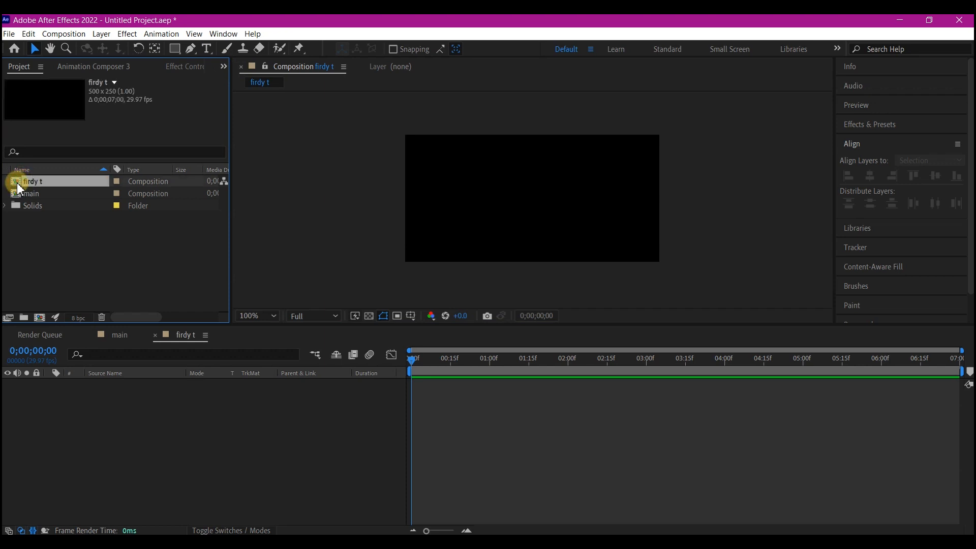
key(ctrl+d)
click(28, 184)
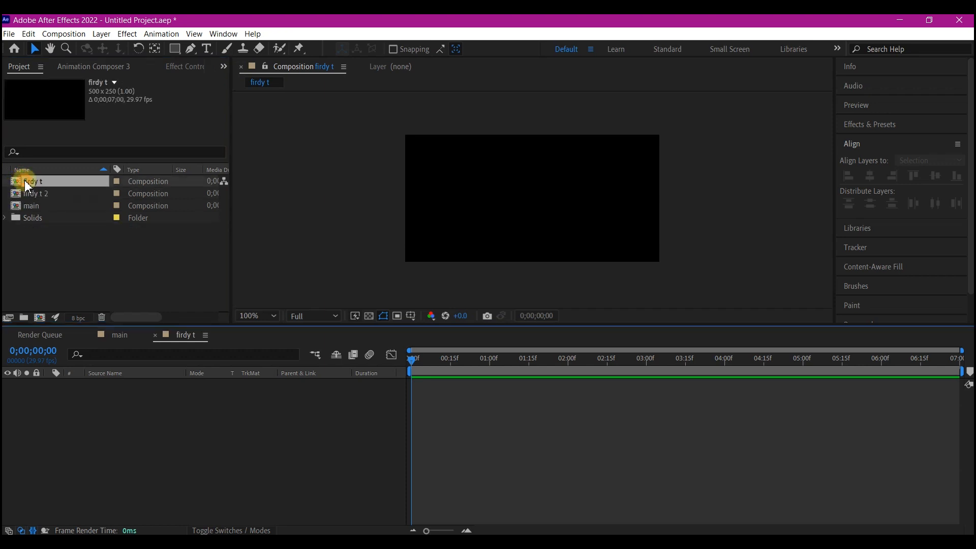
Add a text layer reading "One" to the firdy t composition
right_click(381, 407)
mouse_move(414, 273)
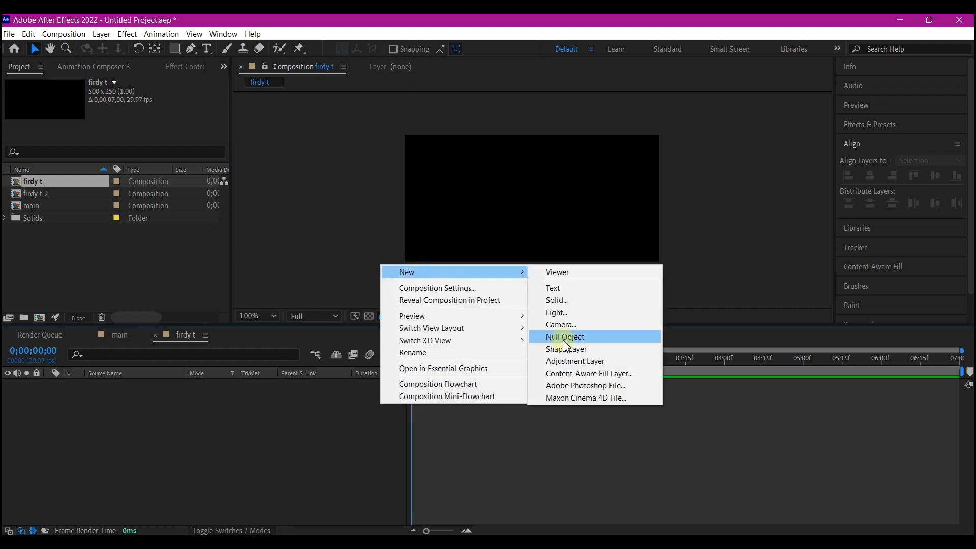
click(552, 288)
text(One)
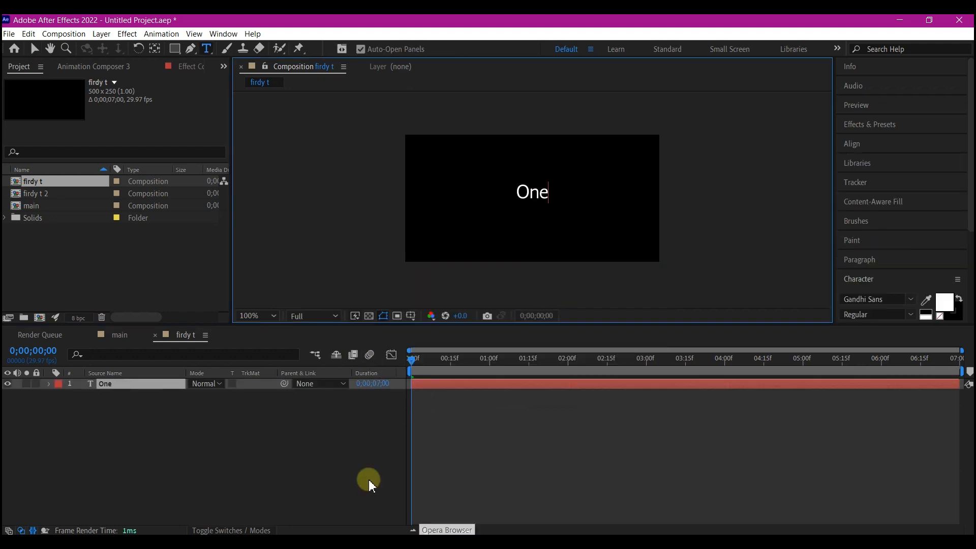
click(368, 480)
Set the font of the text in the firdy t composition to Century Gothic Bold
click(876, 258)
click(871, 299)
text(mans)
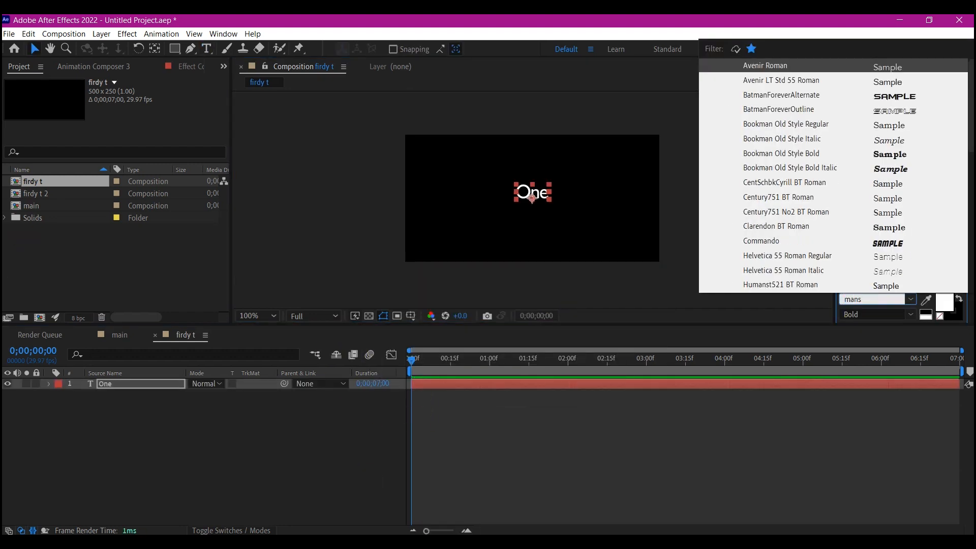
text(y)
key(BackSpace)
key(BackSpace)
key(BackSpace)
key(BackSpace)
text(ont)
key(BackSpace)
key(BackSpace)
key(BackSpace)
key(BackSpace)
text(goth)
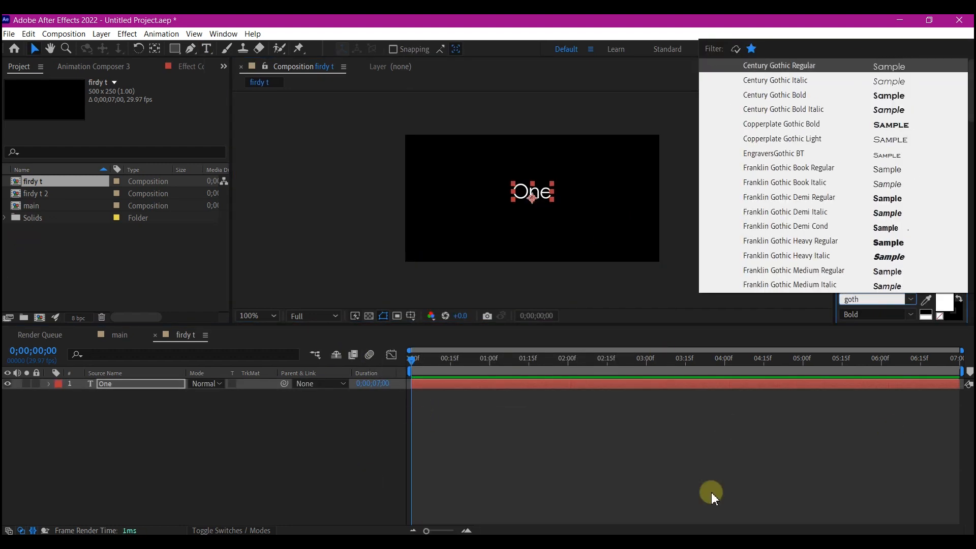
click(775, 95)
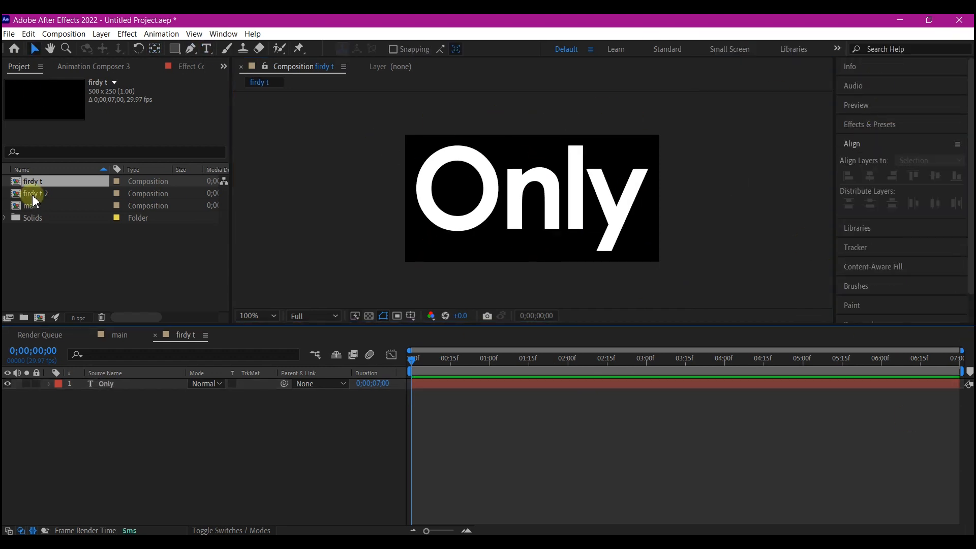
Add a text layer reading "News" to the firdy t 2 composition and set its font style to Regular
double_click(33, 195)
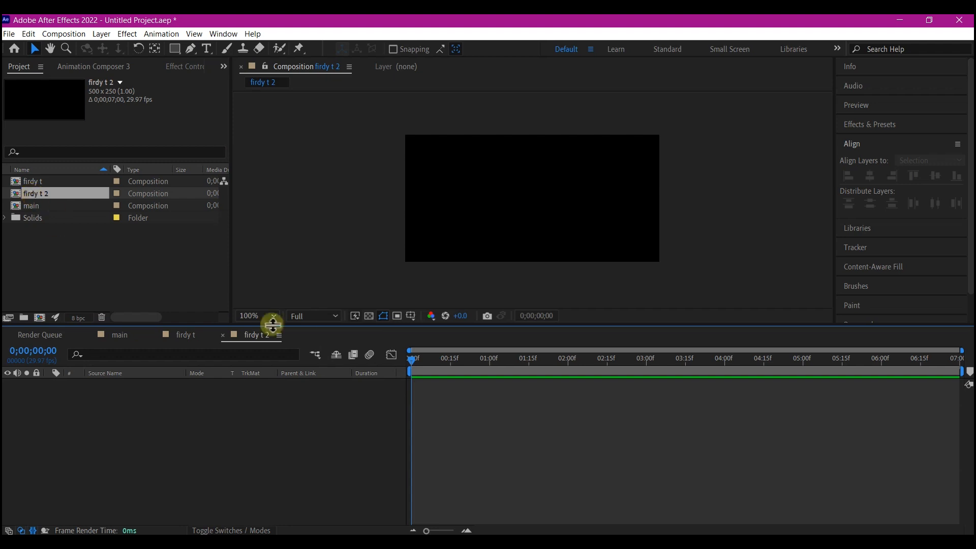
right_click(447, 404)
click(371, 300)
text(News)
click(876, 314)
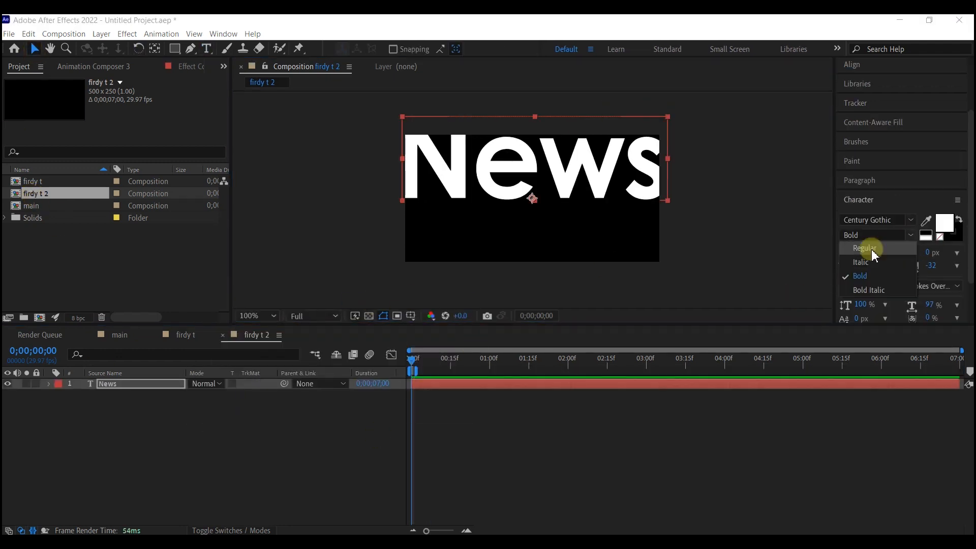
click(867, 248)
Center the News text vertically in the composition and set its font size to 213 px
click(851, 144)
click(934, 175)
scroll(863, 299, down, 5)
drag(862, 194, 870, 214)
click(180, 435)
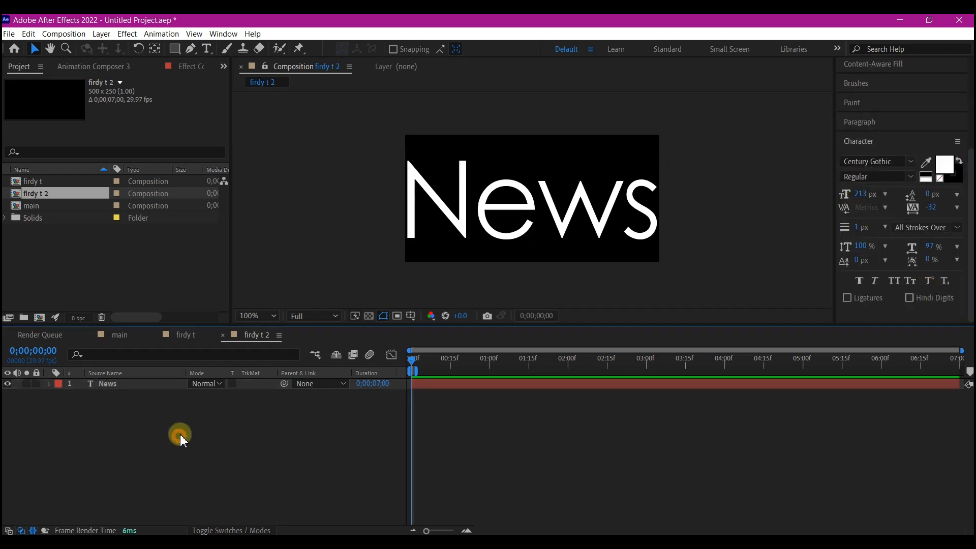
Place the firdy t and firdy t 2 compositions as layers above bg in the main composition
click(120, 334)
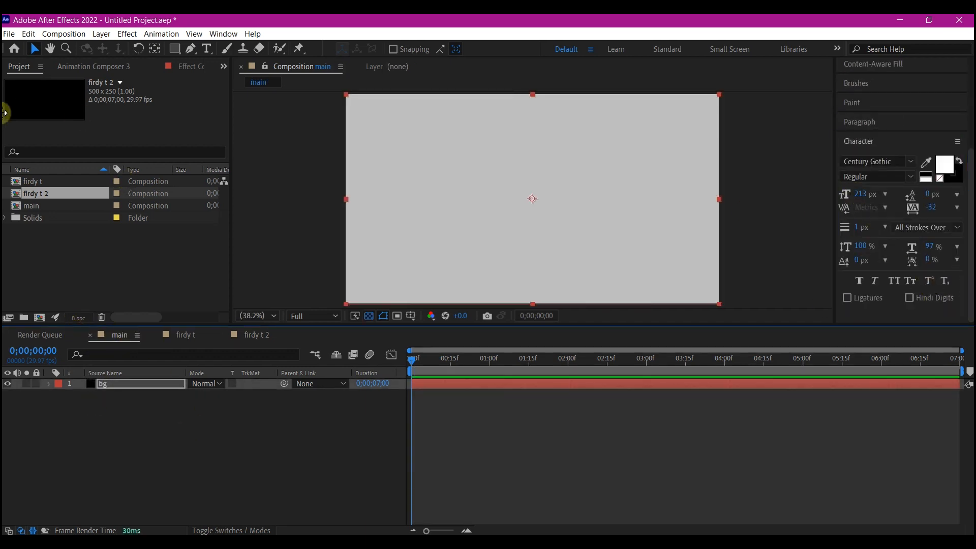
ctrl+click(32, 182)
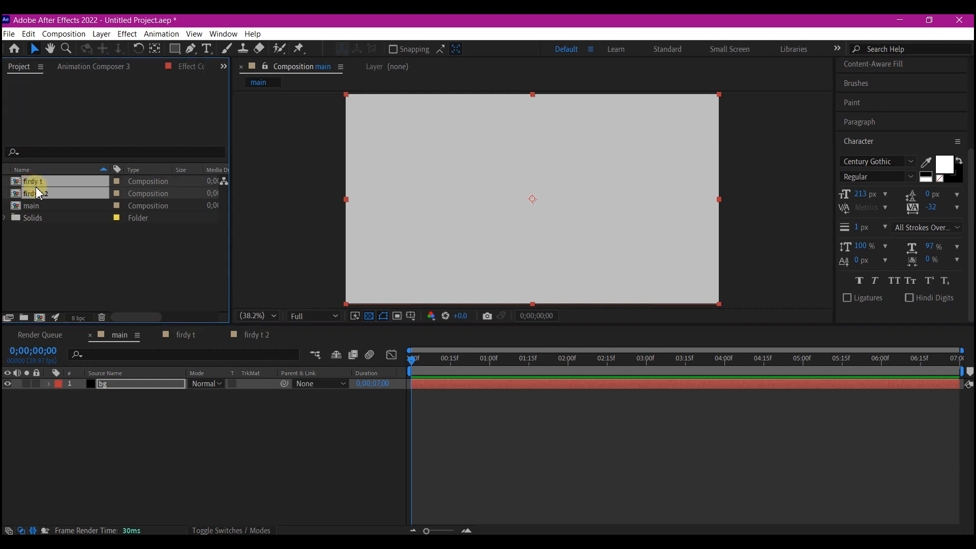
drag(32, 182, 209, 385)
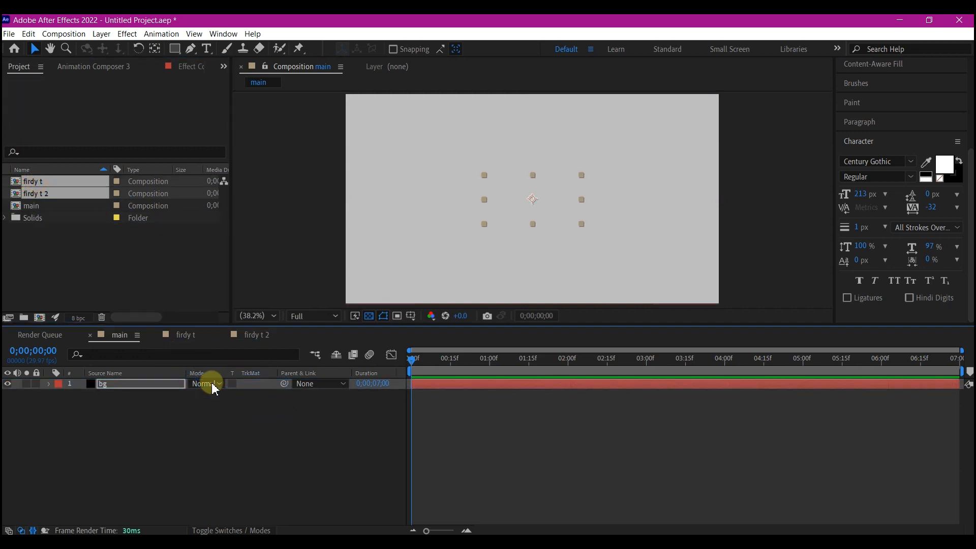
click(274, 448)
Move the firdy t 2 layer beside the Only text by setting its X position to 1489
click(113, 385)
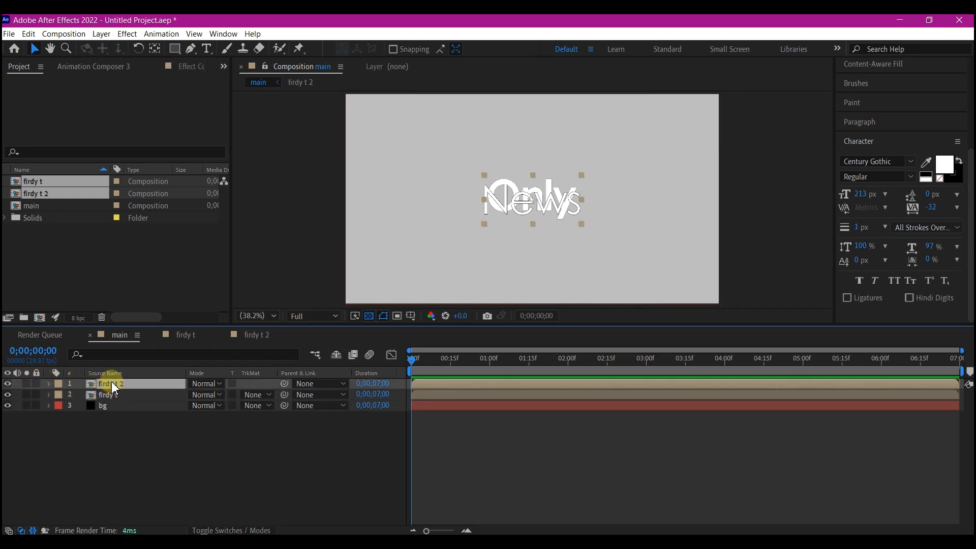
key(p)
drag(199, 394, 487, 356)
Add a null object to the main composition and rename it "logoCont"
right_click(145, 449)
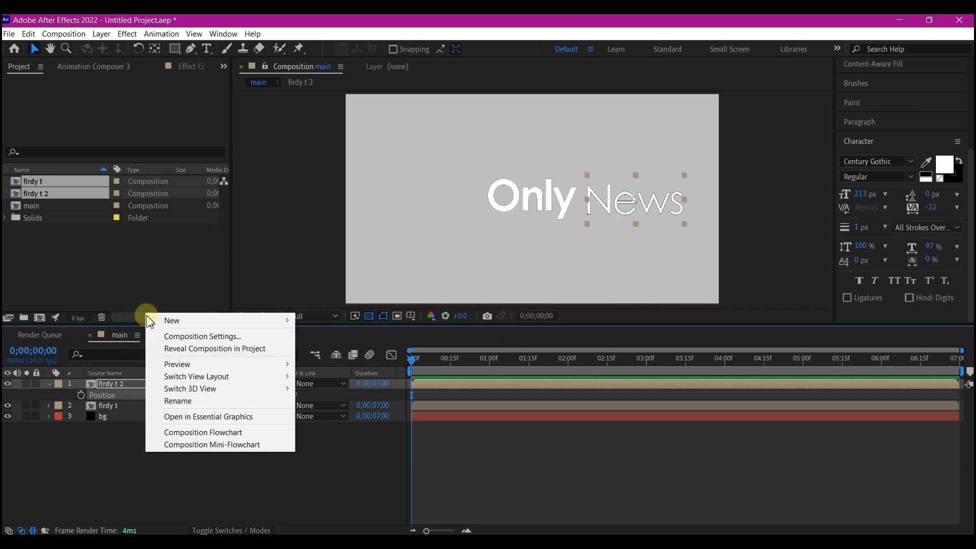
mouse_move(166, 321)
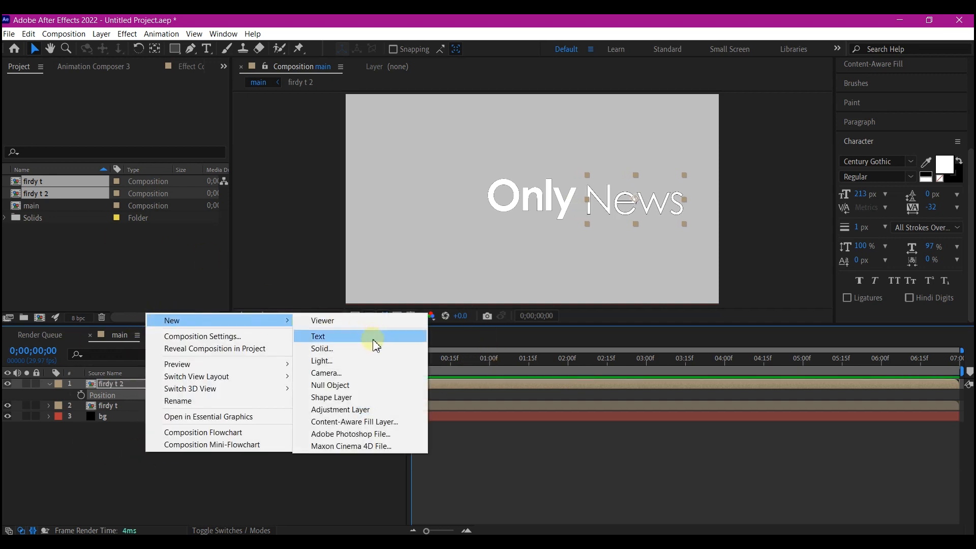
click(329, 385)
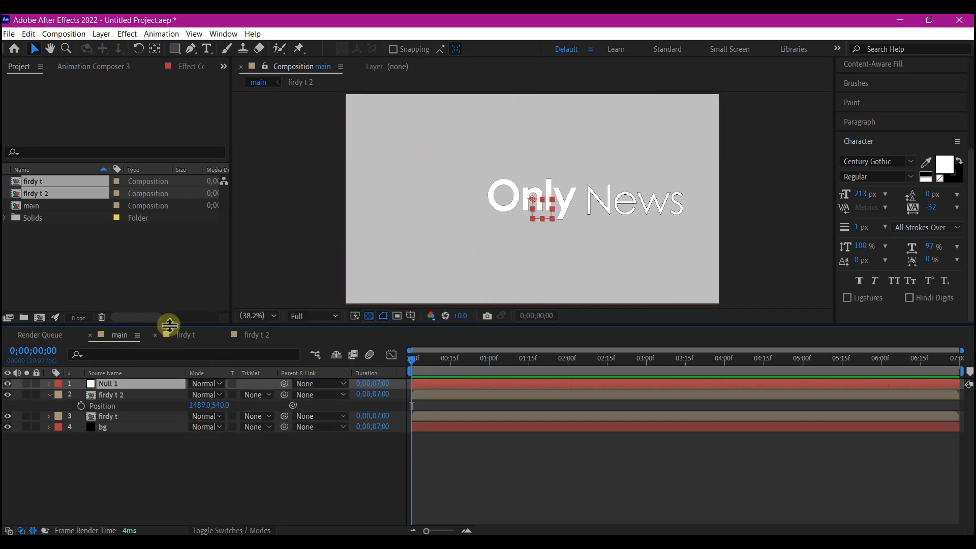
click(168, 374)
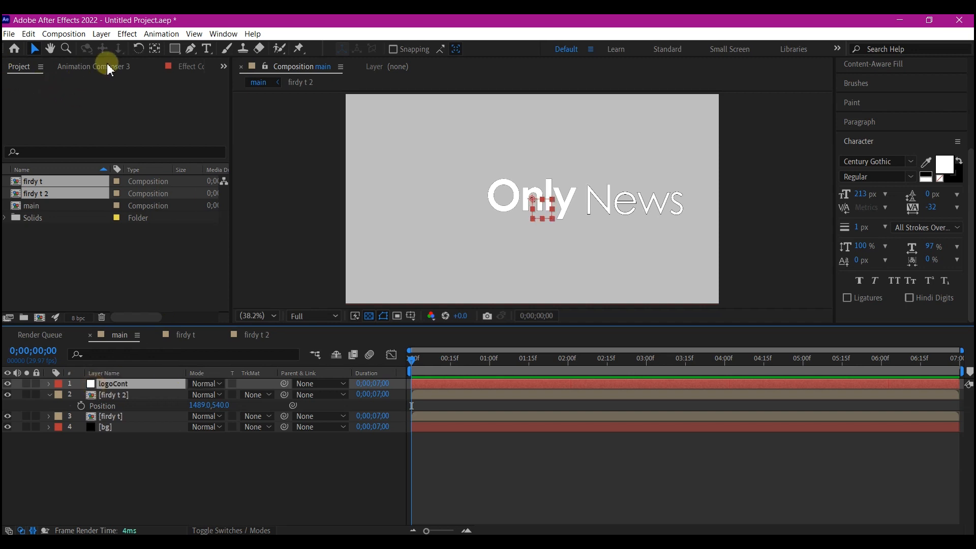
Center the logoCont null on the frame and reposition it between the words Only and News
click(188, 52)
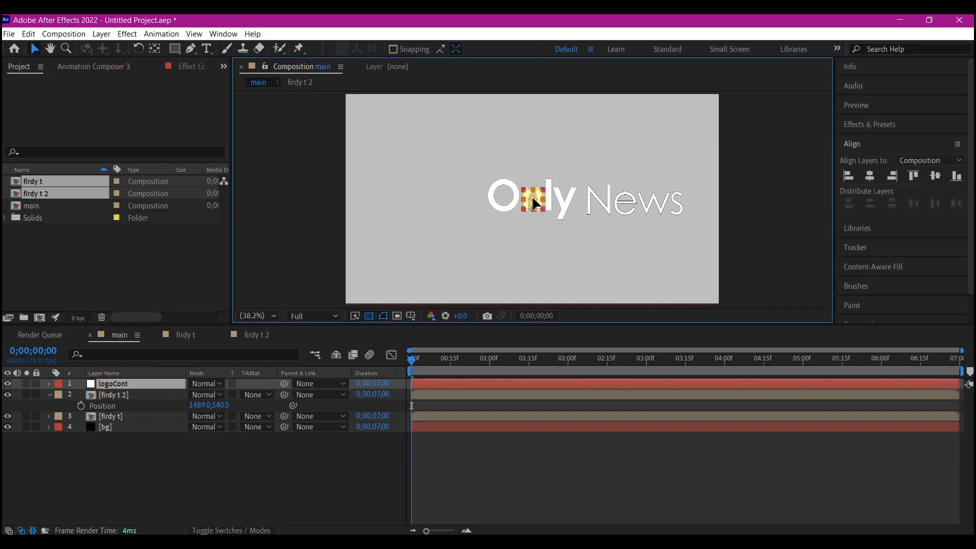
drag(533, 200, 579, 199)
click(151, 360)
Parent the firdy t 2 and firdy t layers to the logoCont null
click(126, 400)
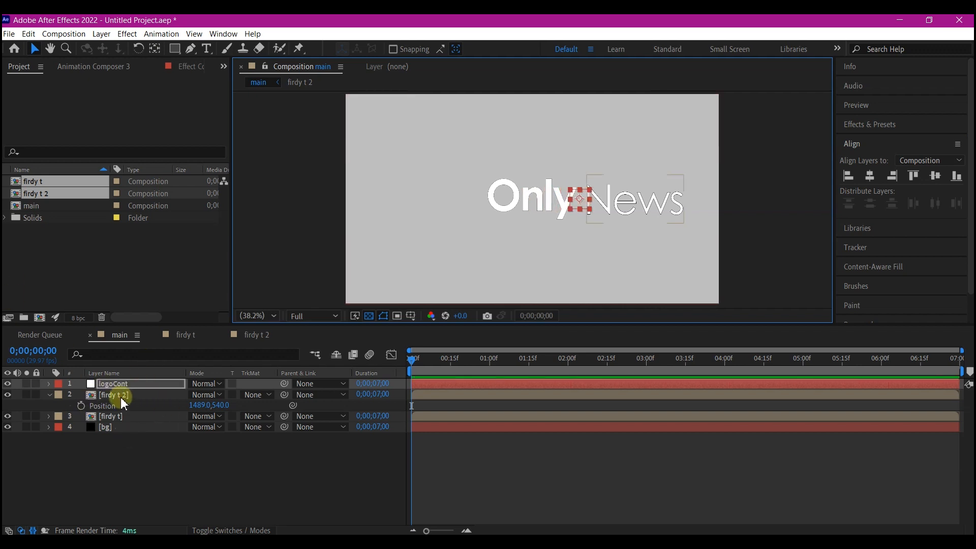
ctrl+click(121, 414)
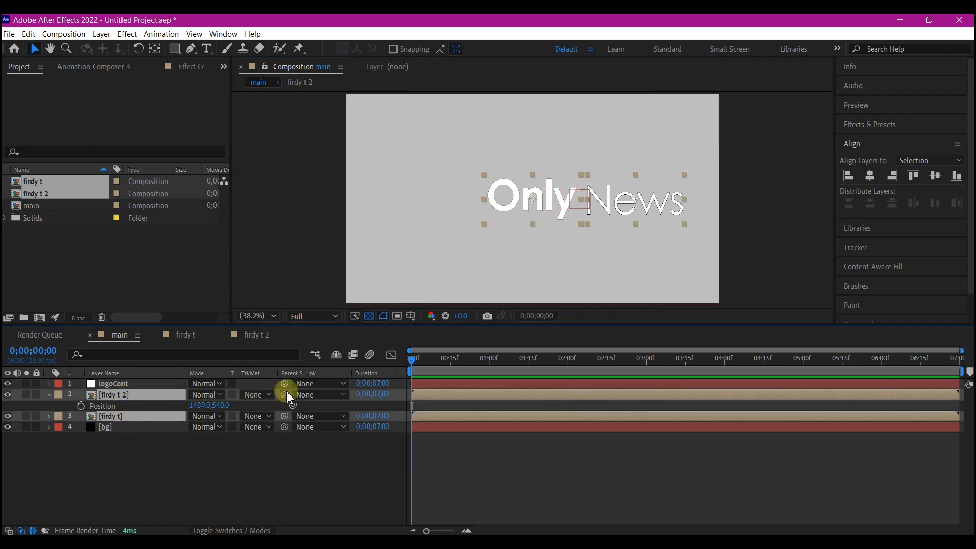
drag(285, 392, 111, 384)
Center the whole logo horizontally in the composition by aligning the logoCont null
click(112, 384)
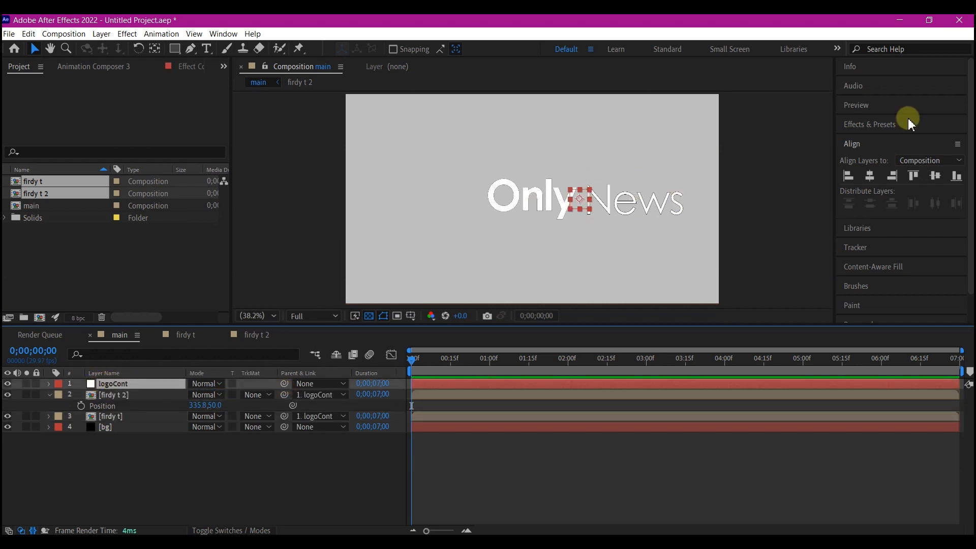
click(870, 176)
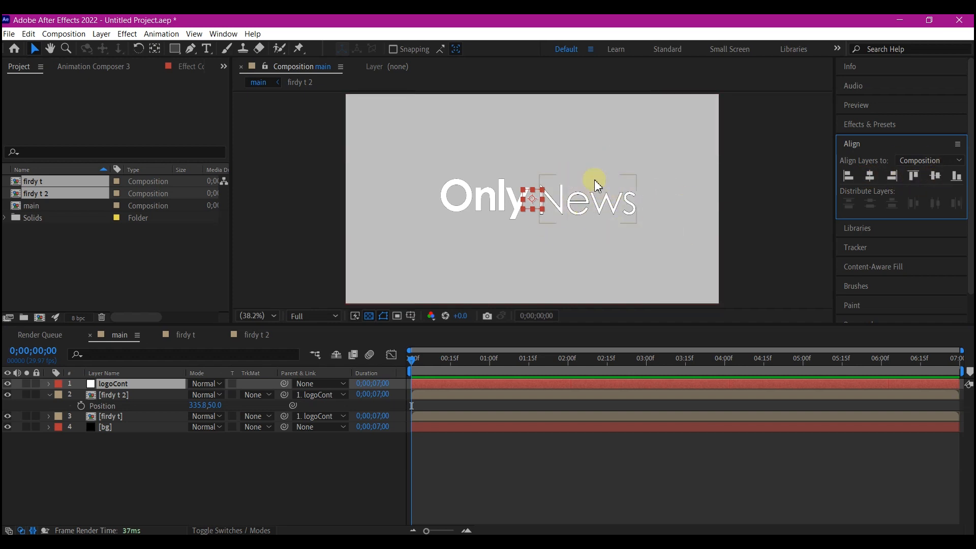
click(300, 294)
Apply the Fill effect to both text layers, coloring Only white and News near-black
click(111, 395)
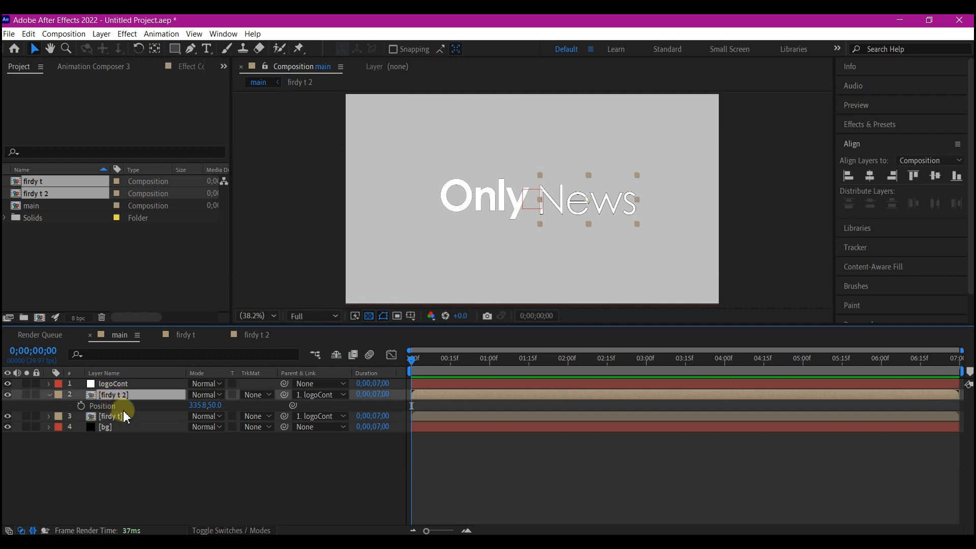
shift+click(110, 415)
click(870, 124)
click(870, 144)
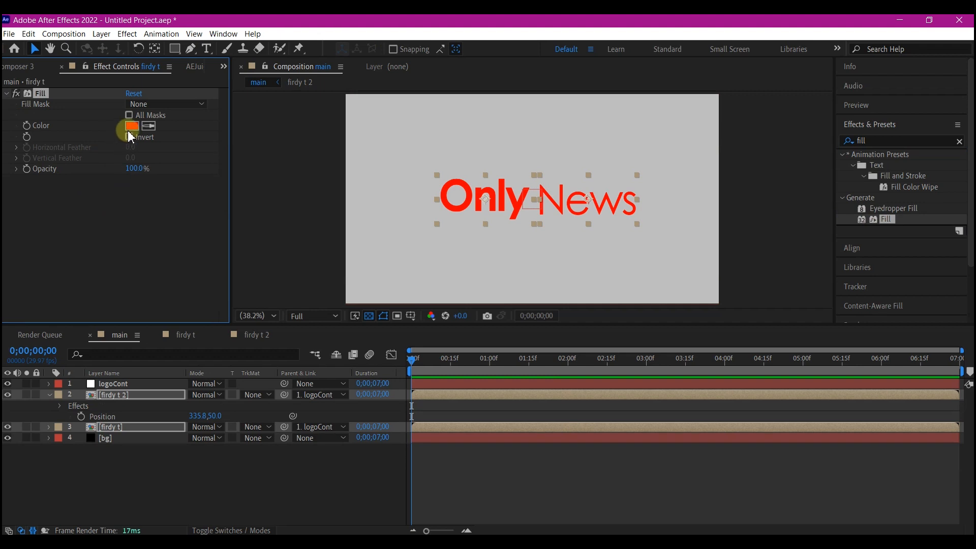
click(132, 127)
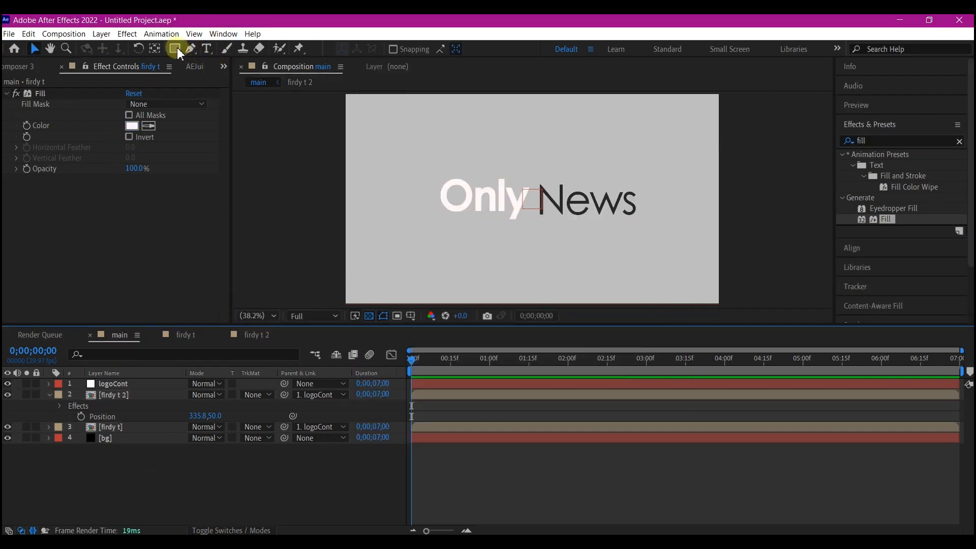
Draw an orange rectangle with the Rectangle tool as a new shape layer covering the News text
click(176, 48)
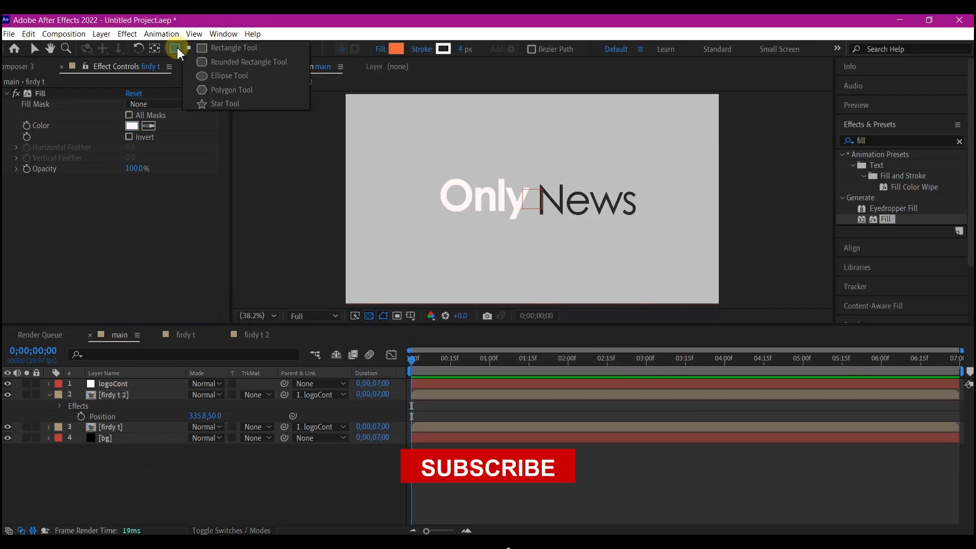
click(216, 51)
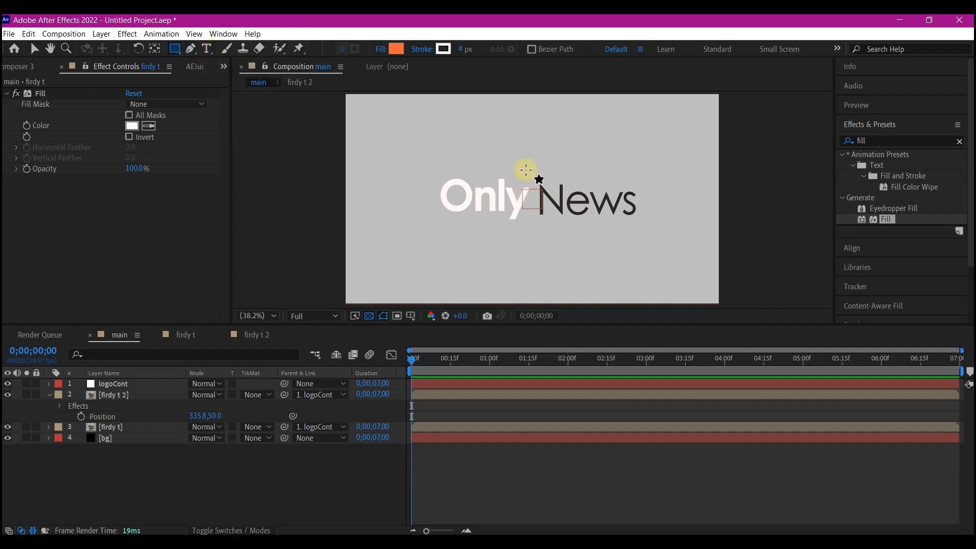
mouse_move(528, 174)
mouse_down()
mouse_move(579, 218)
mouse_move(654, 230)
mouse_up()
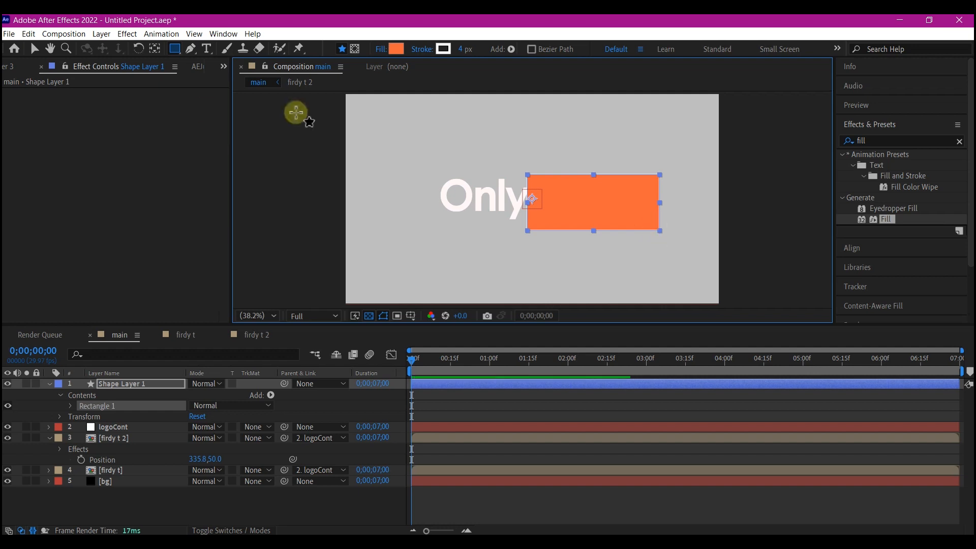
Center the orange rectangle vertically in the composition
click(193, 51)
click(35, 48)
click(851, 248)
click(935, 176)
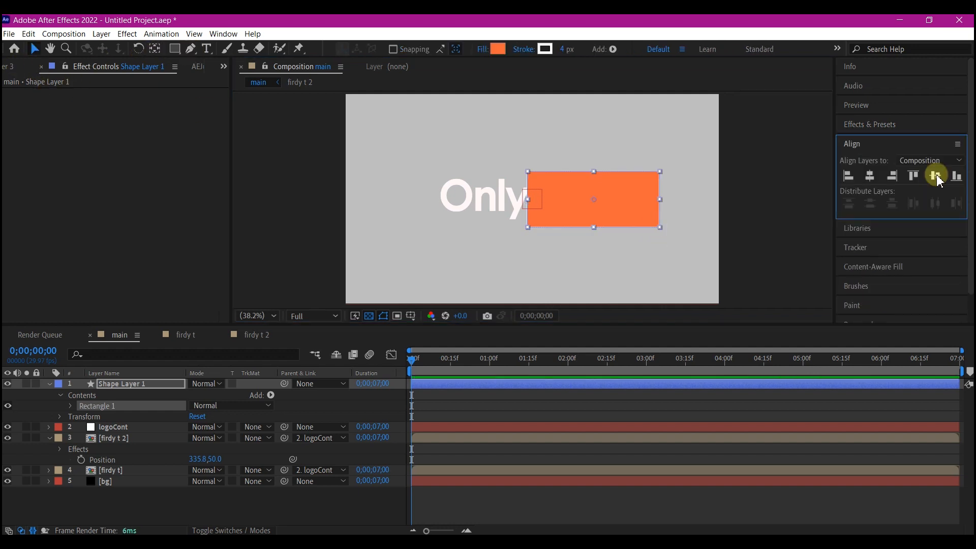
Move Shape Layer 1 directly above bg and shrink the rectangle to about 81.5 by 78.2% so it frames News
click(49, 384)
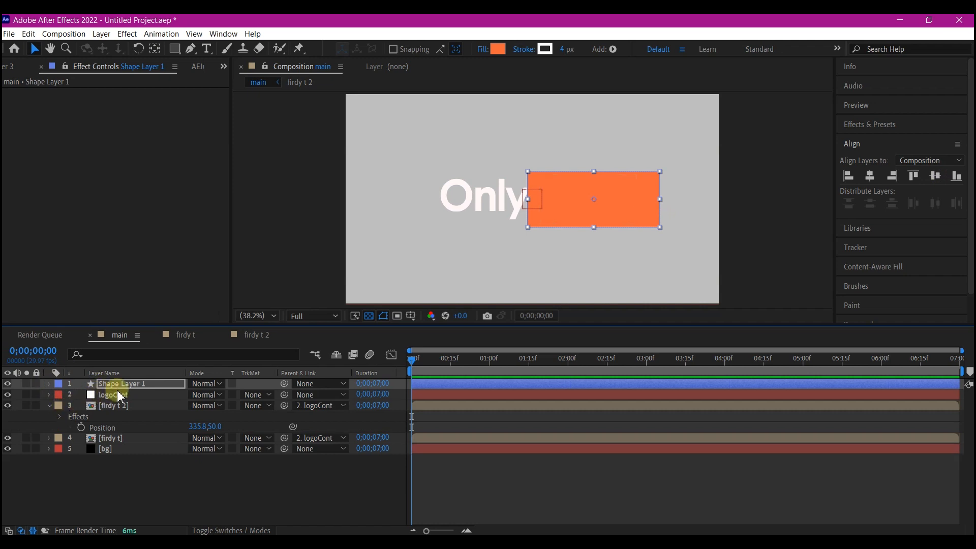
drag(124, 391, 121, 442)
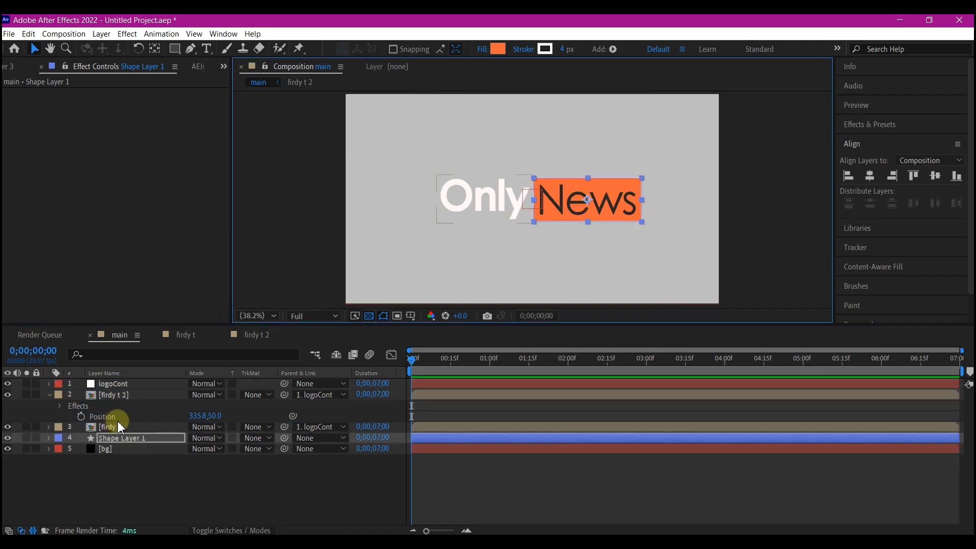
Parent Shape Layer 1 to the logoCont null
click(123, 438)
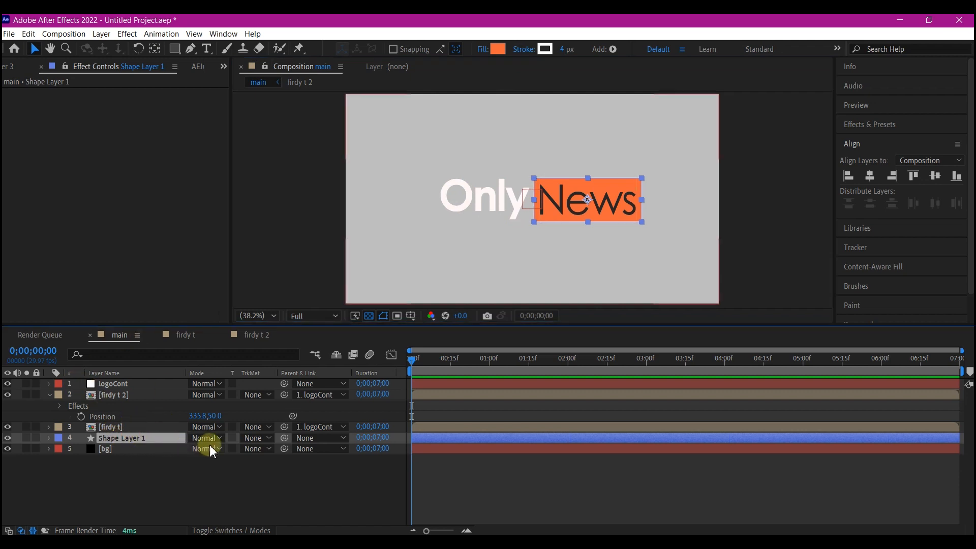
drag(284, 438, 112, 382)
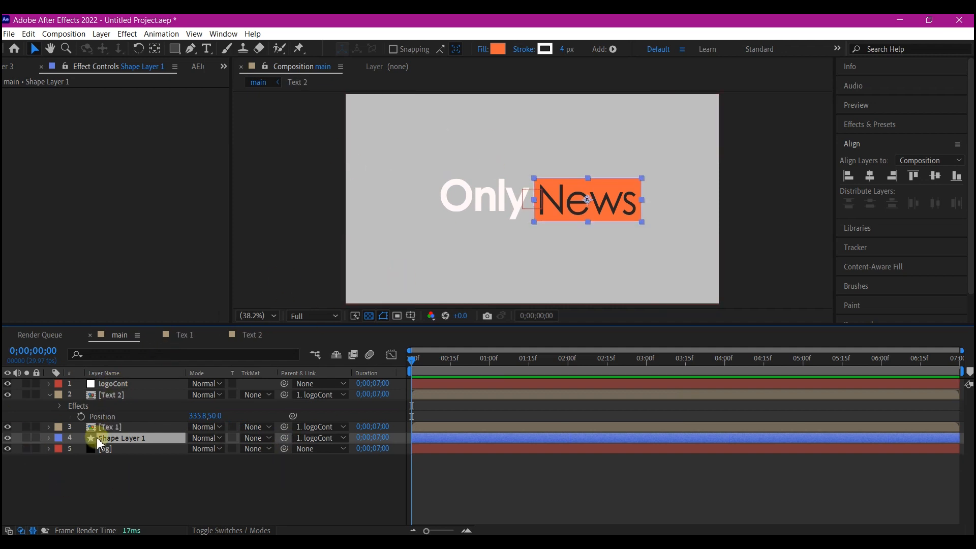
Change the fill color of the rectangle behind News to bright red
click(499, 50)
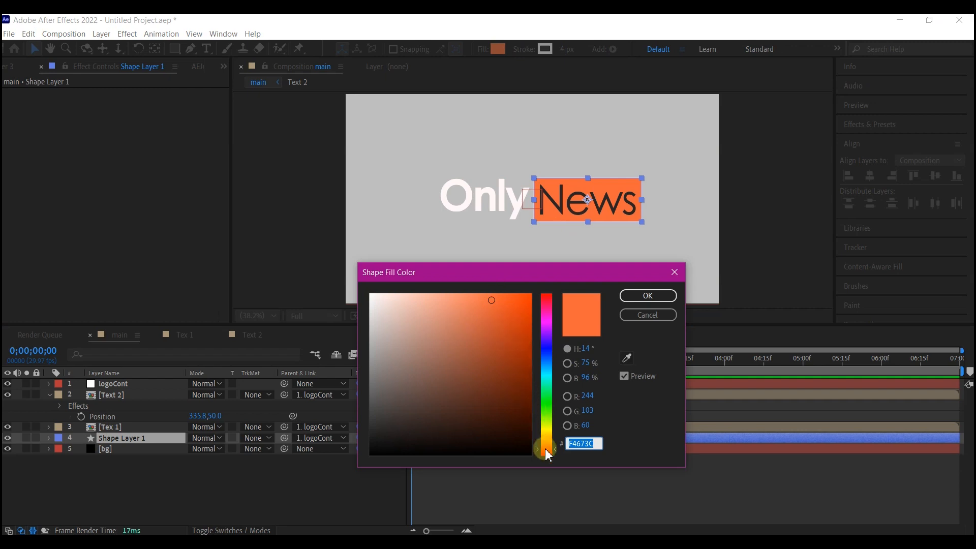
drag(547, 453, 547, 459)
drag(504, 322, 545, 293)
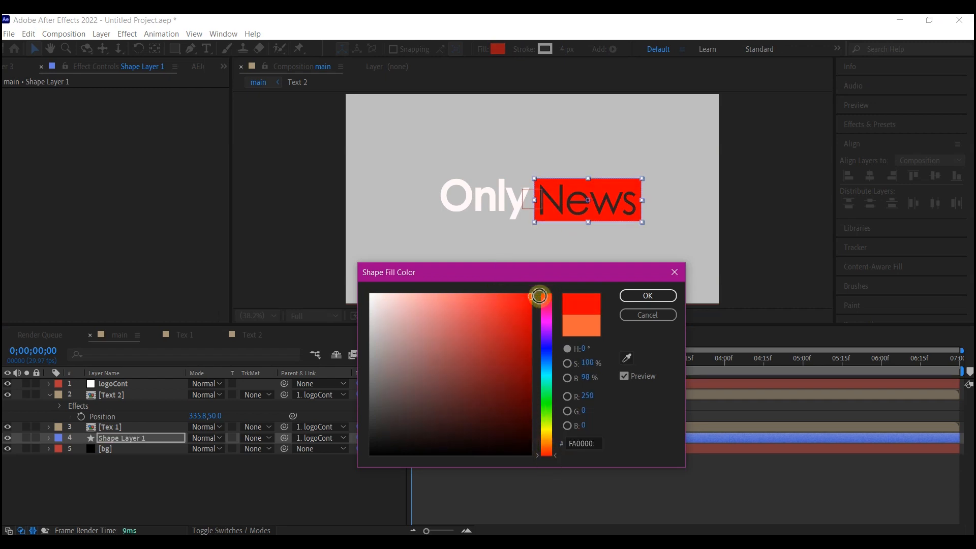
click(648, 295)
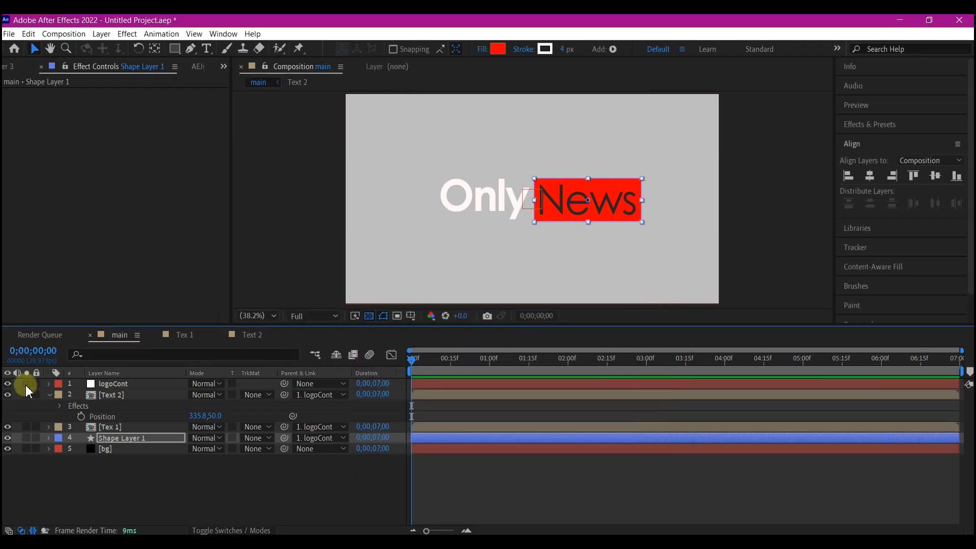
Set the Fill effect color of the Text 2 layer to near-white and collapse the layer's properties
click(112, 395)
click(131, 125)
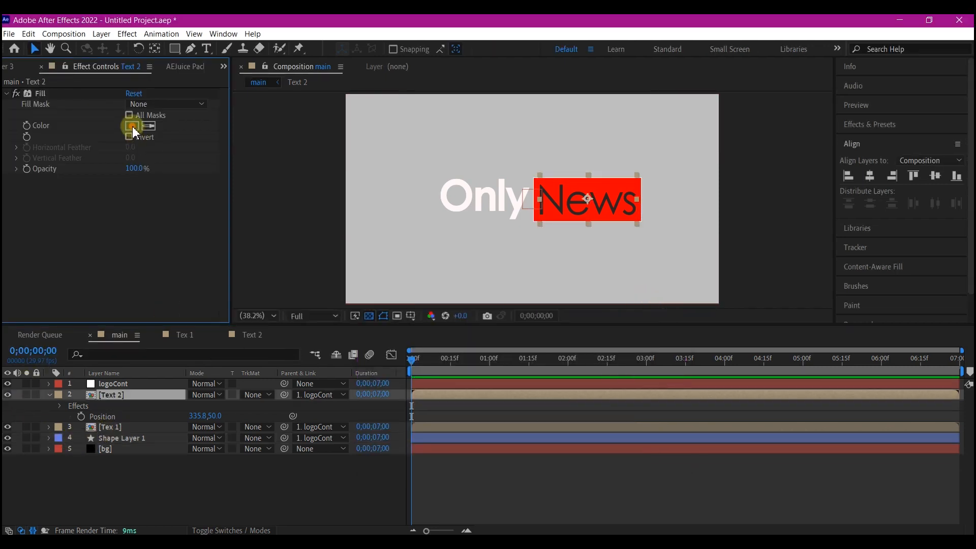
drag(373, 349, 371, 294)
click(648, 296)
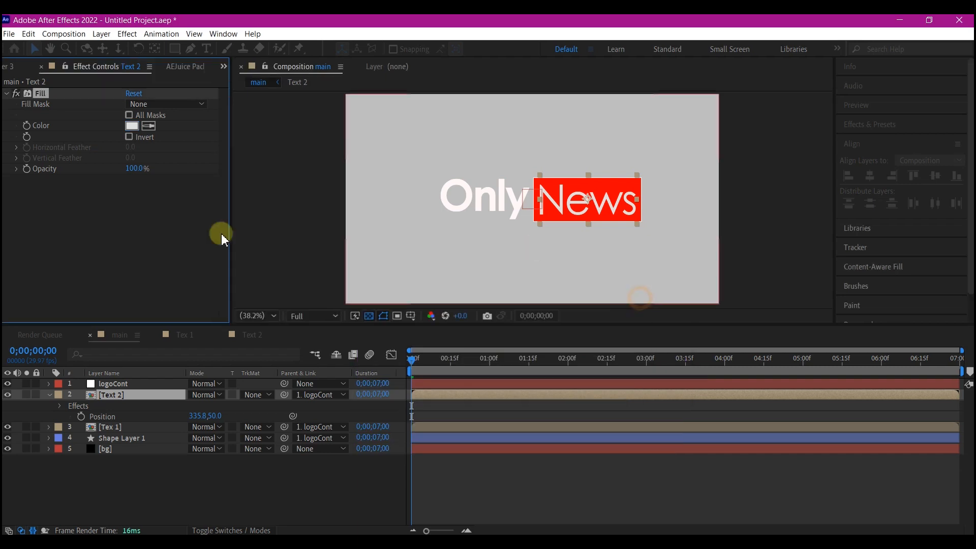
click(49, 394)
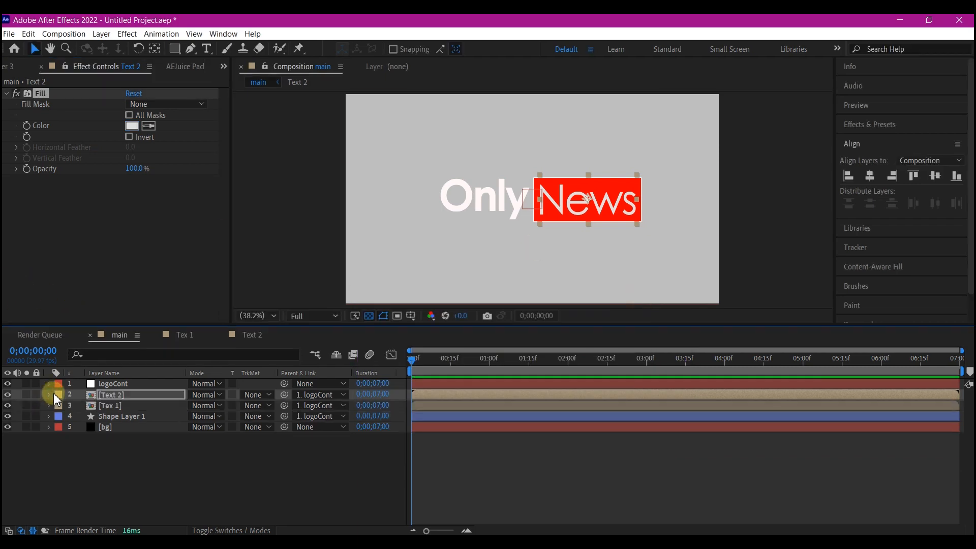
Parent the Text 2 and Shape Layer 1 layers to Tex 1
click(126, 397)
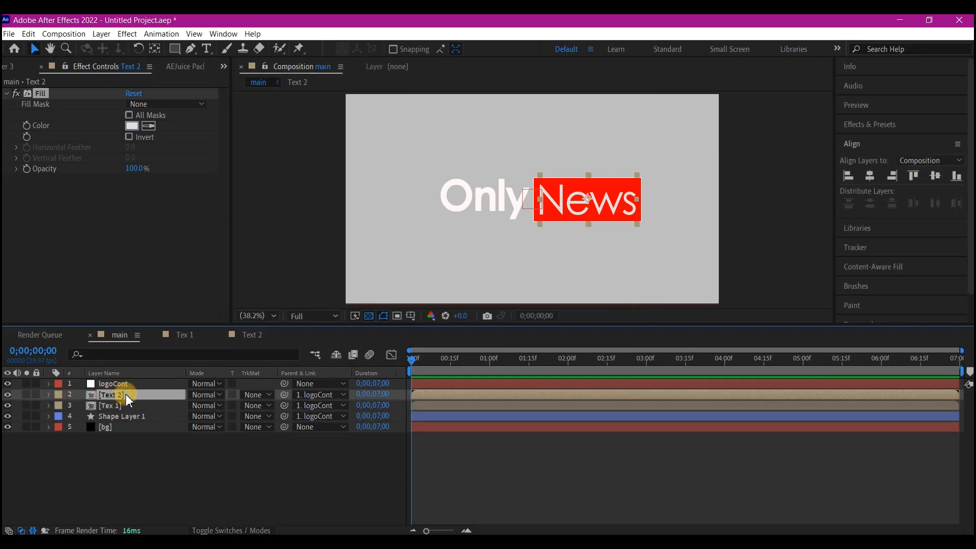
ctrl+click(131, 417)
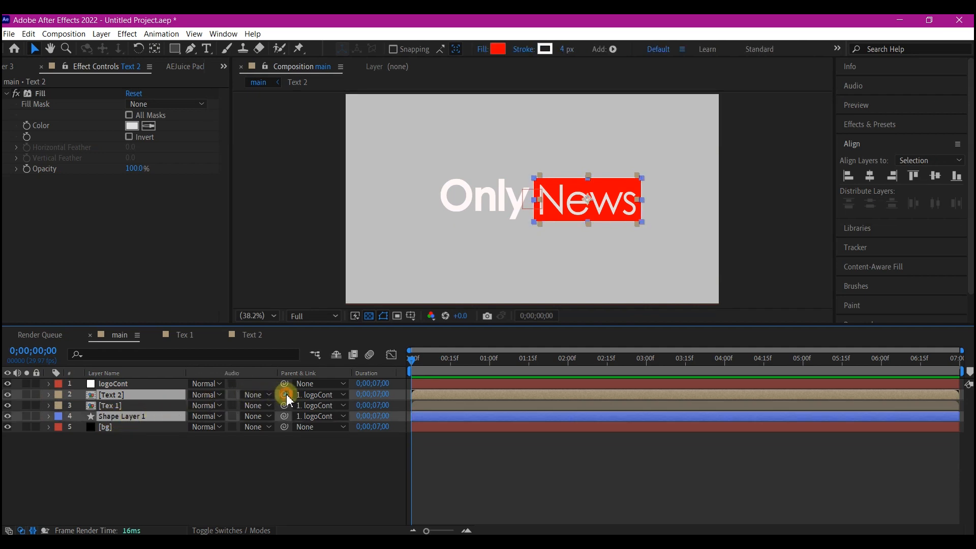
drag(288, 399, 116, 407)
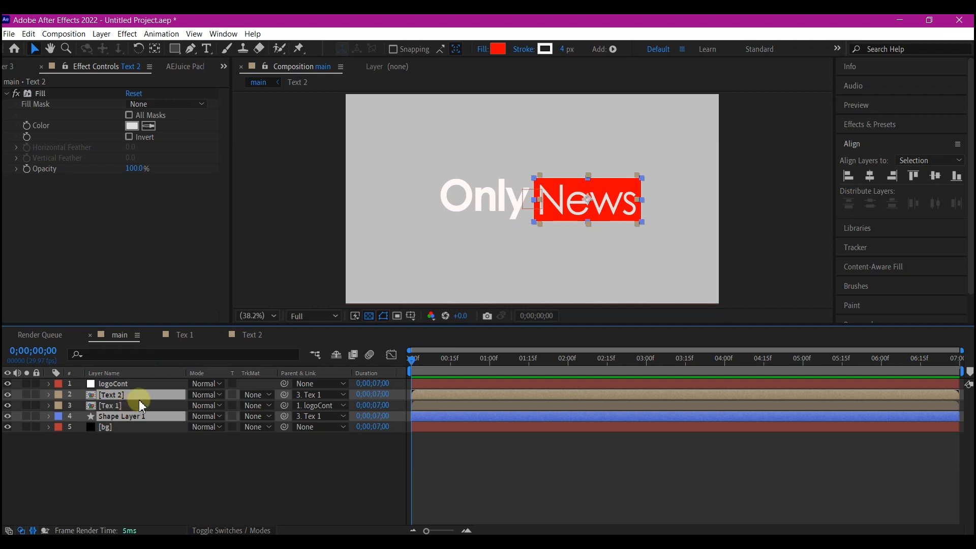
click(129, 435)
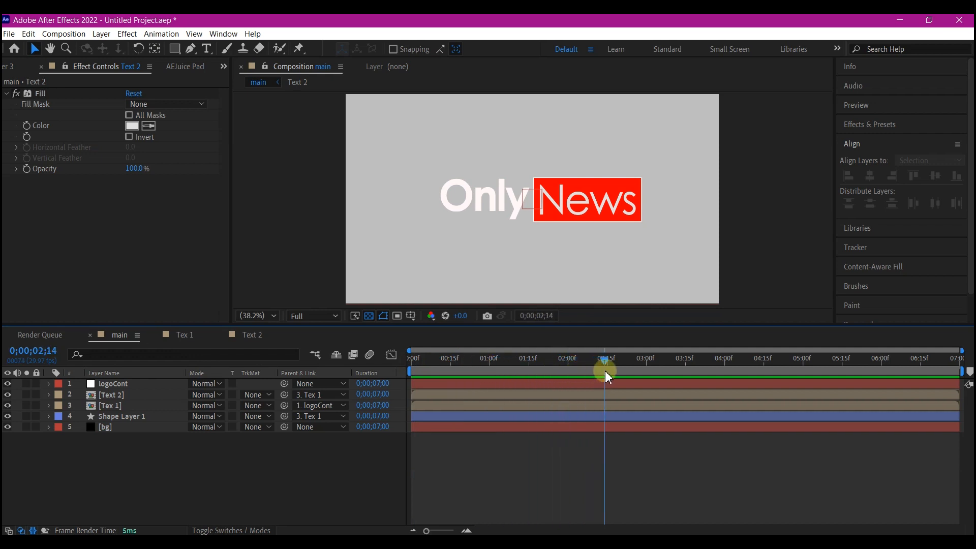
Animate the Tex 1 position with a keyframe at 0;00;02;16 and an earlier one at 0;00;01;24 centered in the composition
drag(605, 372, 610, 371)
click(107, 406)
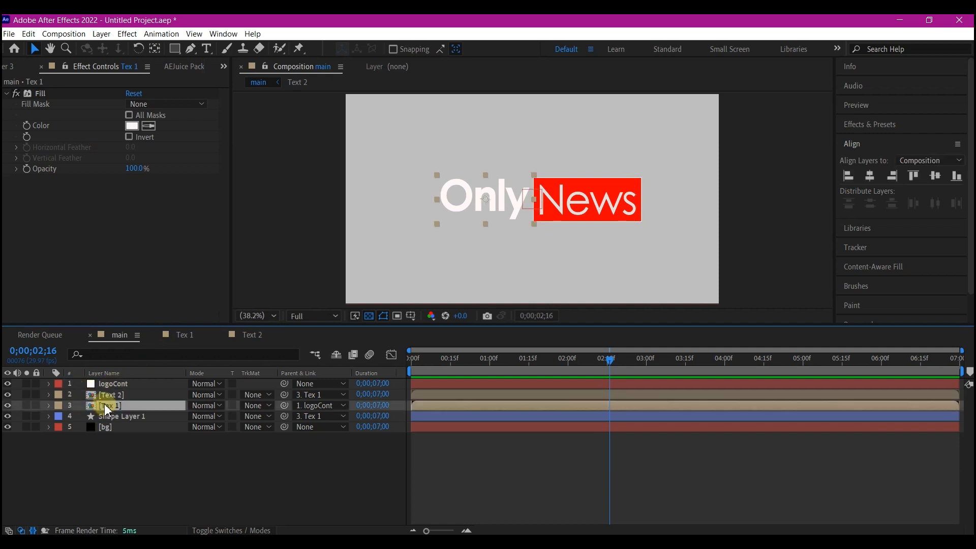
key(p)
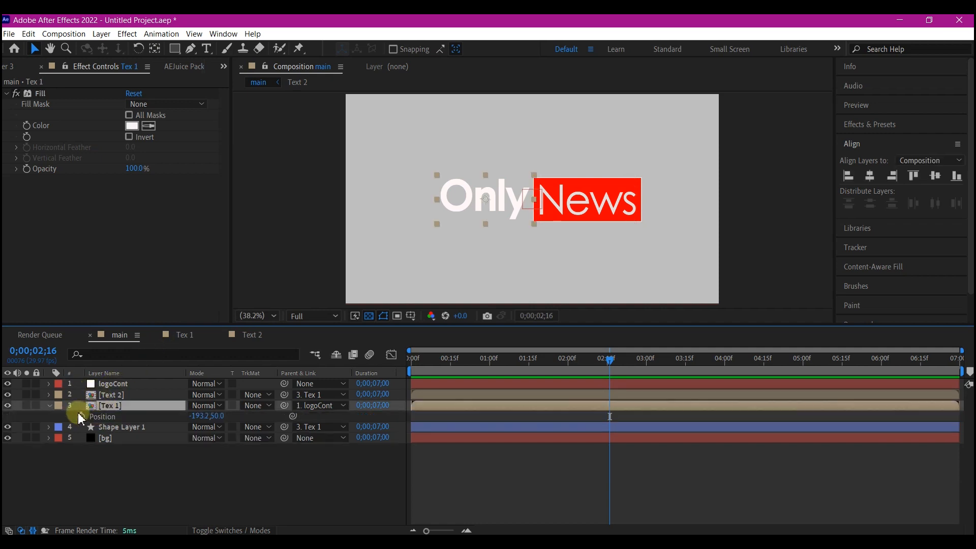
click(81, 416)
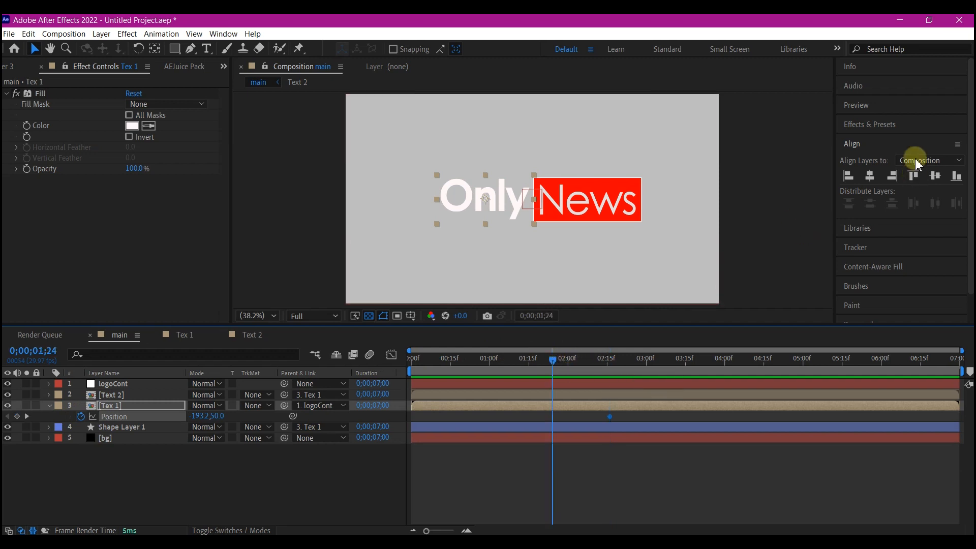
click(870, 177)
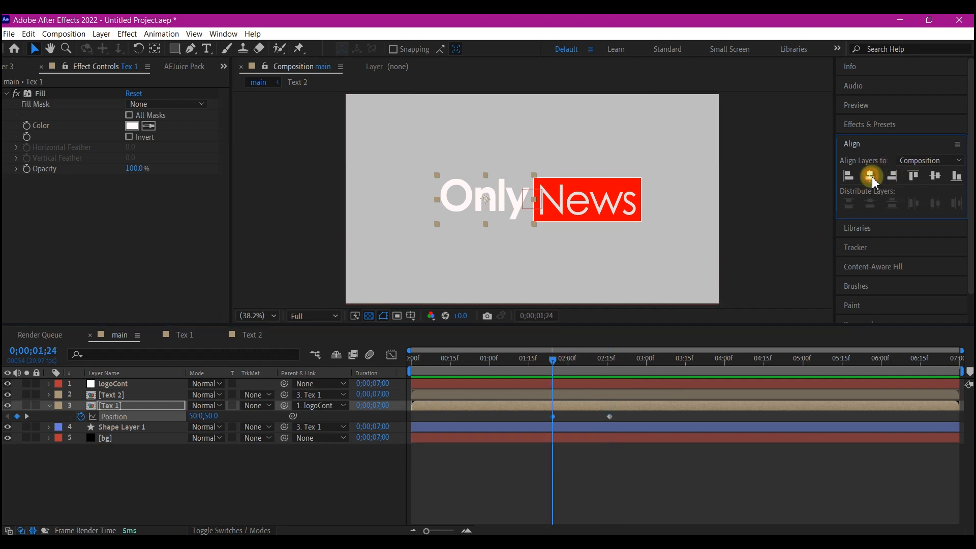
click(934, 177)
Move the anchor point of Shape Layer 1 to the middle of the red rectangle's left edge
click(118, 427)
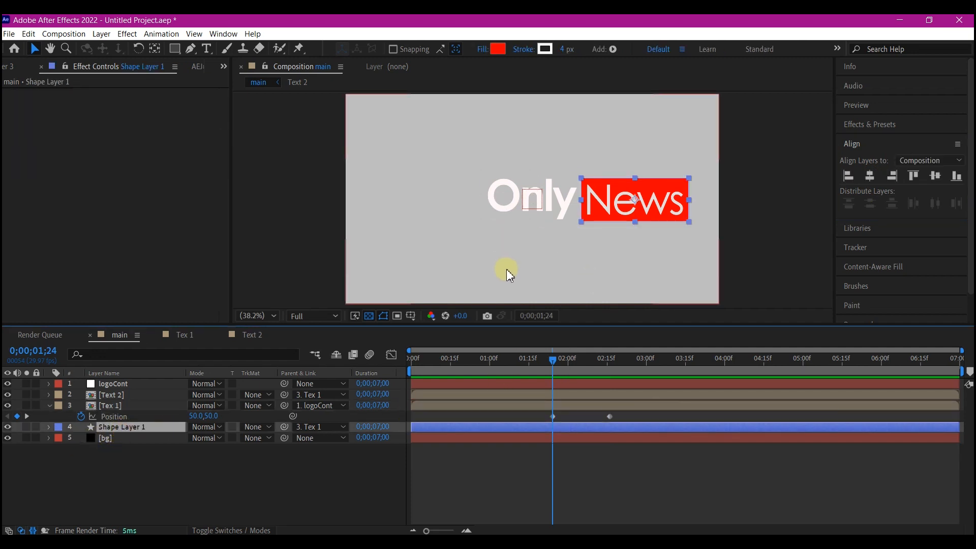
key(y)
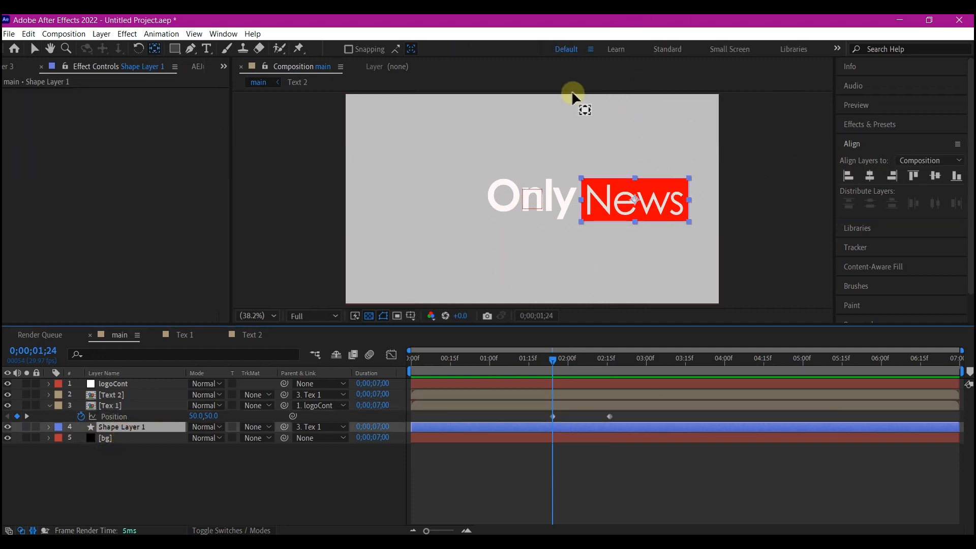
drag(635, 196, 584, 197)
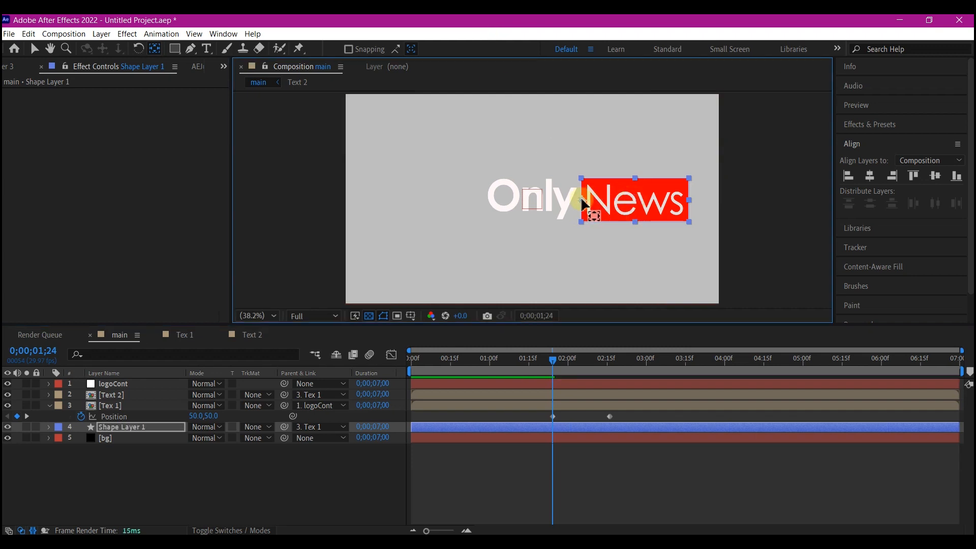
key(v)
Animate the Scale of Shape Layer 1 with a keyframe at 0;00;02;16 and one at 0;00;01;24 with horizontal scale 0
click(124, 427)
key(s)
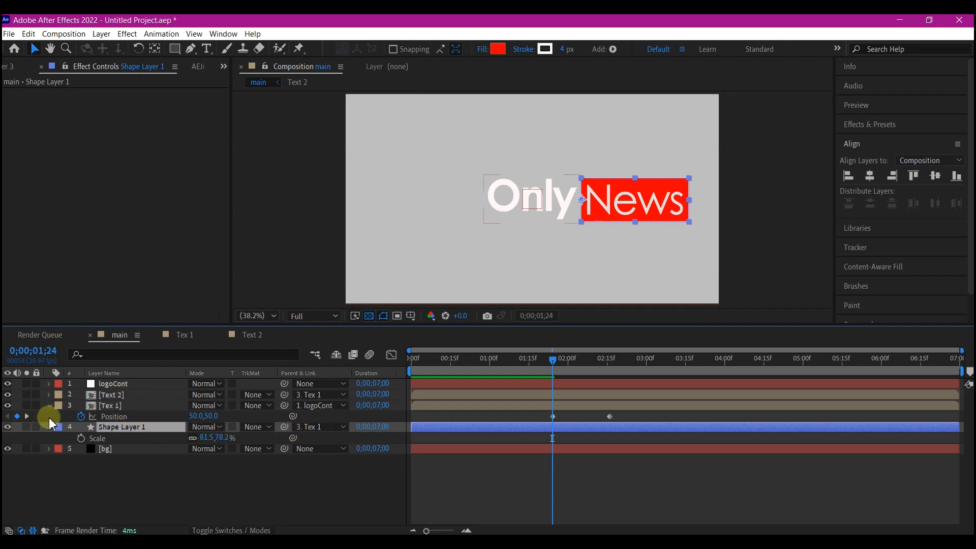
click(28, 416)
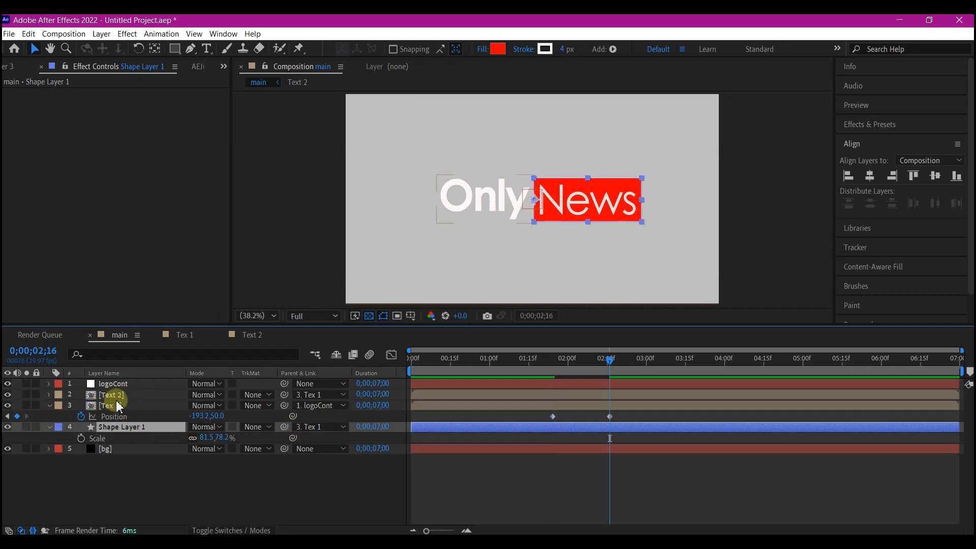
click(81, 438)
key(j)
drag(206, 437, 195, 439)
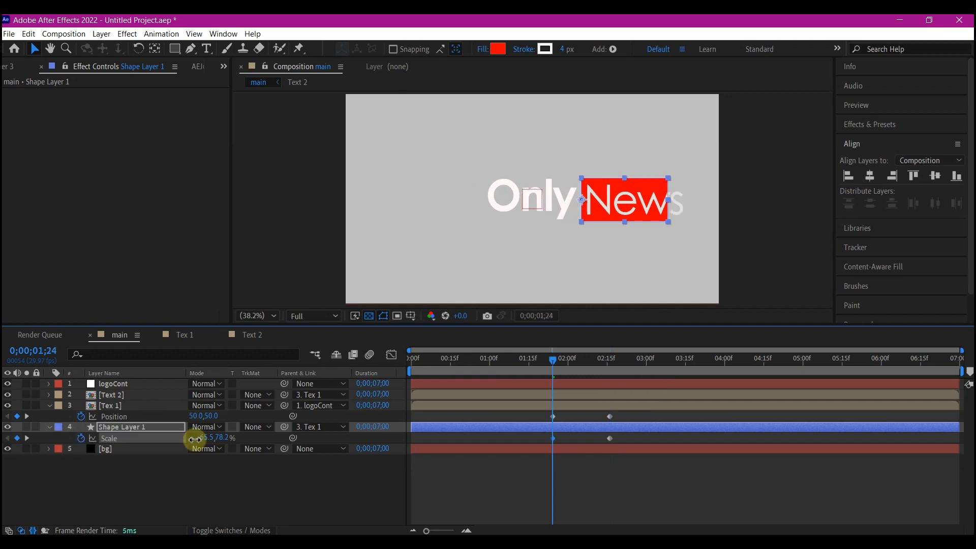
click(203, 437)
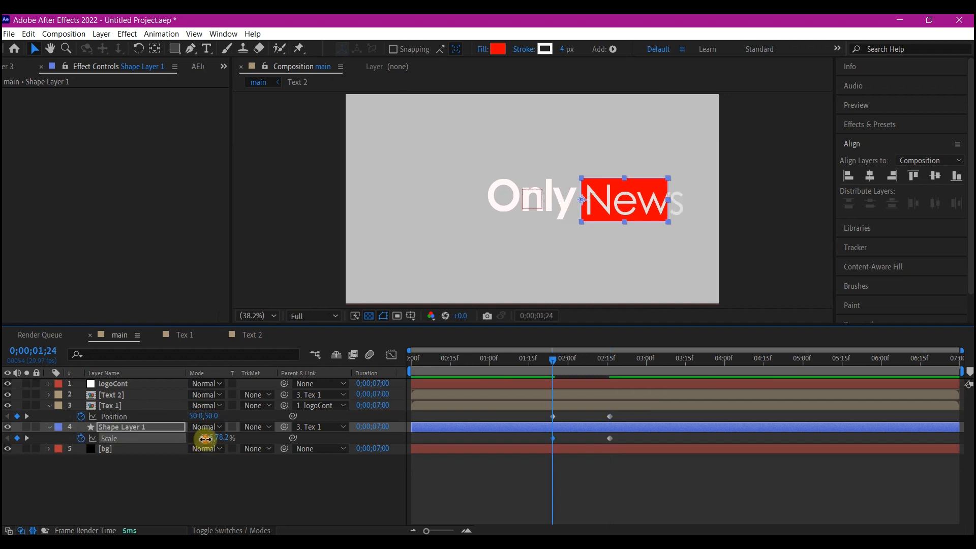
text(0)
key(Return)
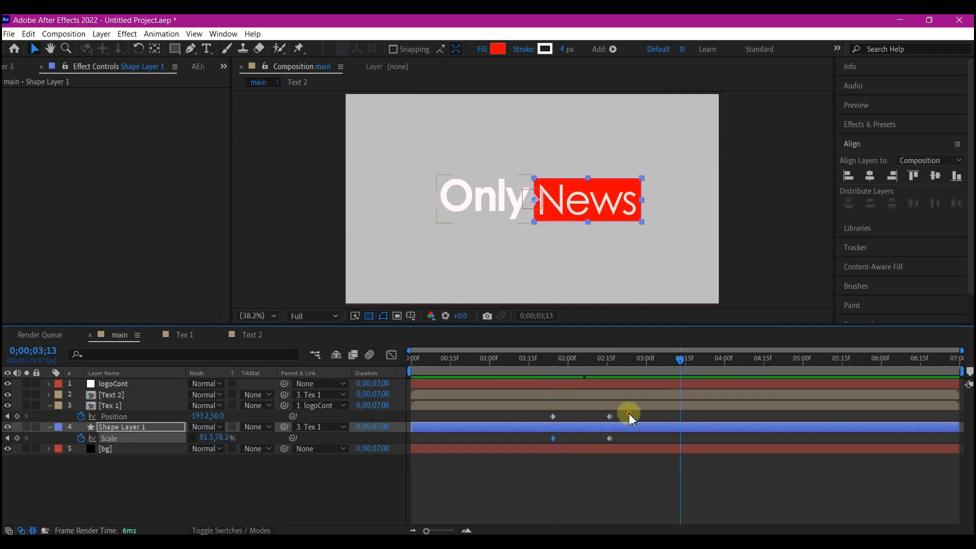
Apply Easy Ease to the Tex 1 Position keyframes and the Shape Layer 1 Scale keyframes
drag(630, 408, 558, 450)
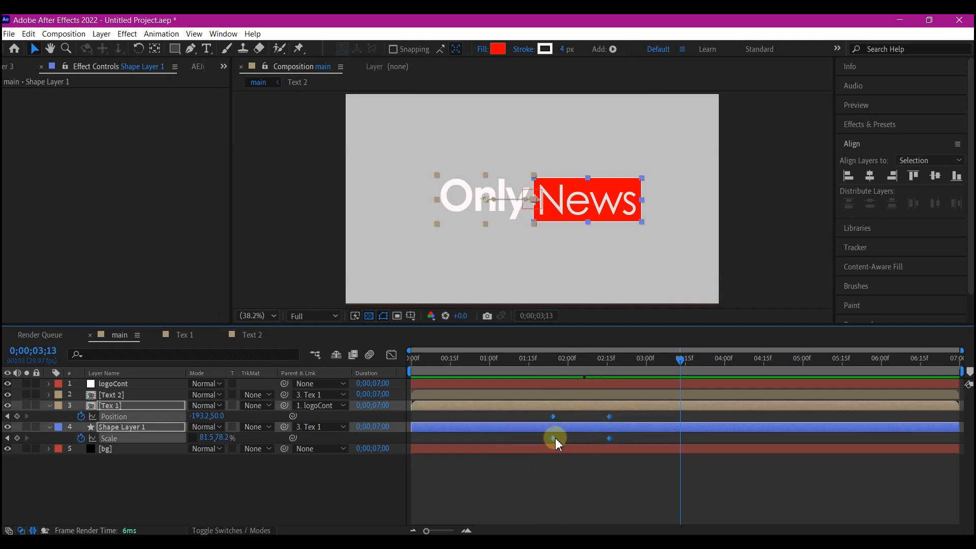
right_click(555, 439)
mouse_move(564, 431)
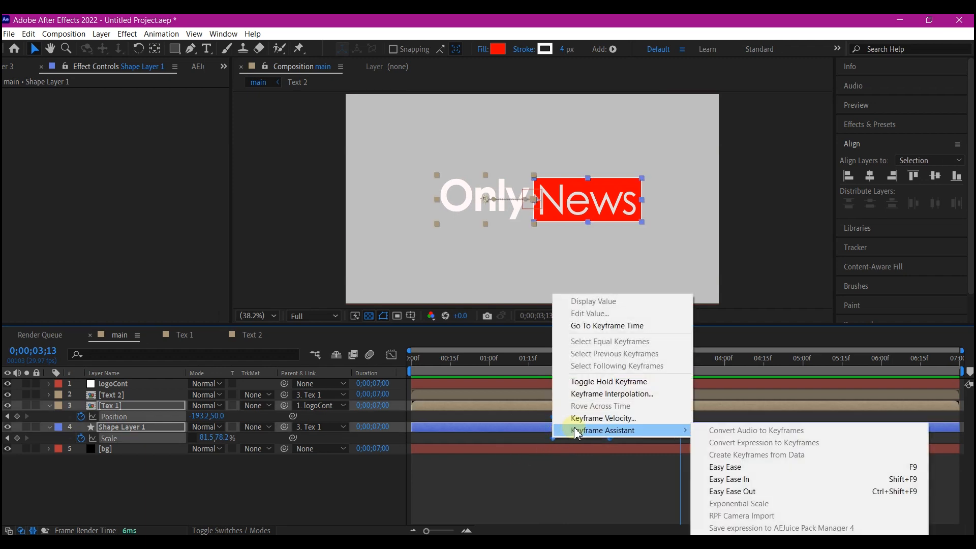
click(730, 469)
Reshape the Shape Layer 1 Scale speed curve so it peaks early and eases out slowly into the last keyframe
click(392, 355)
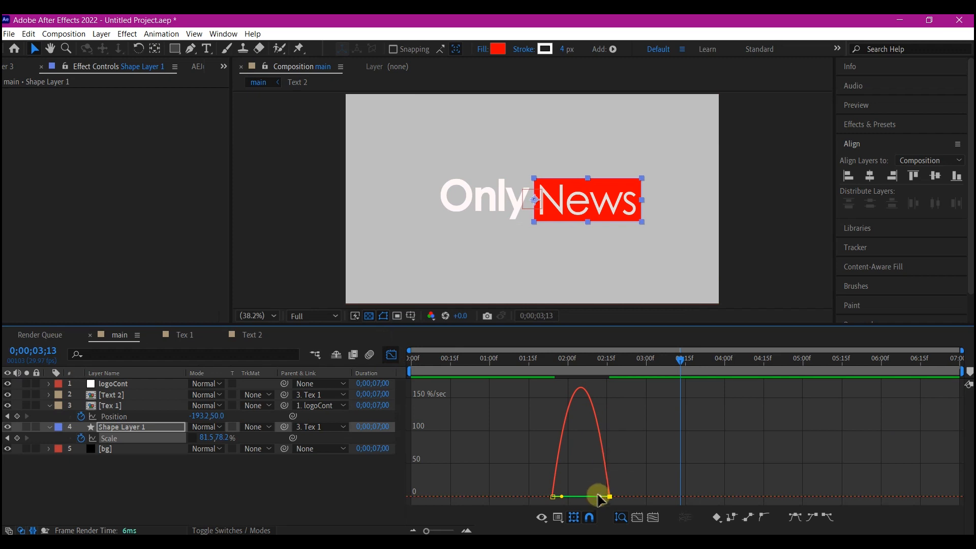
drag(601, 497, 566, 498)
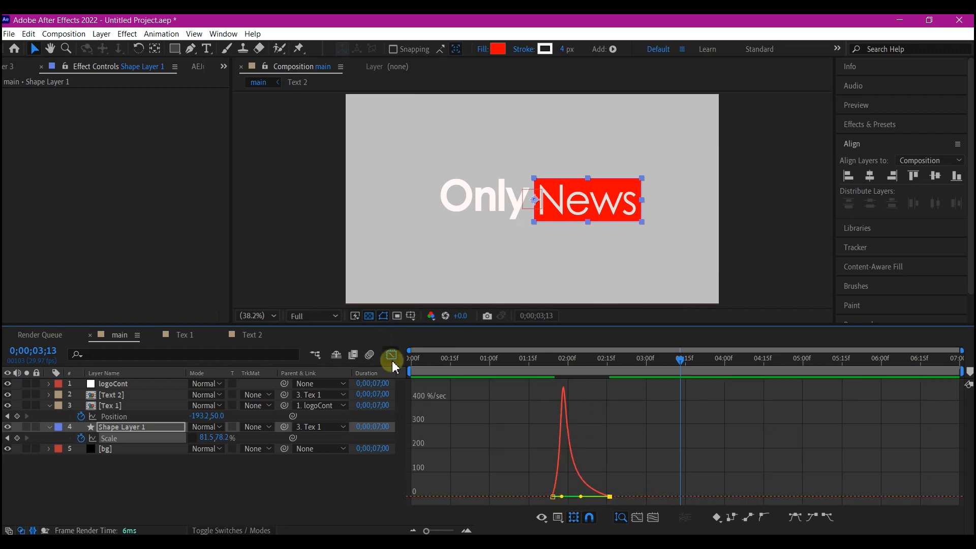
click(391, 355)
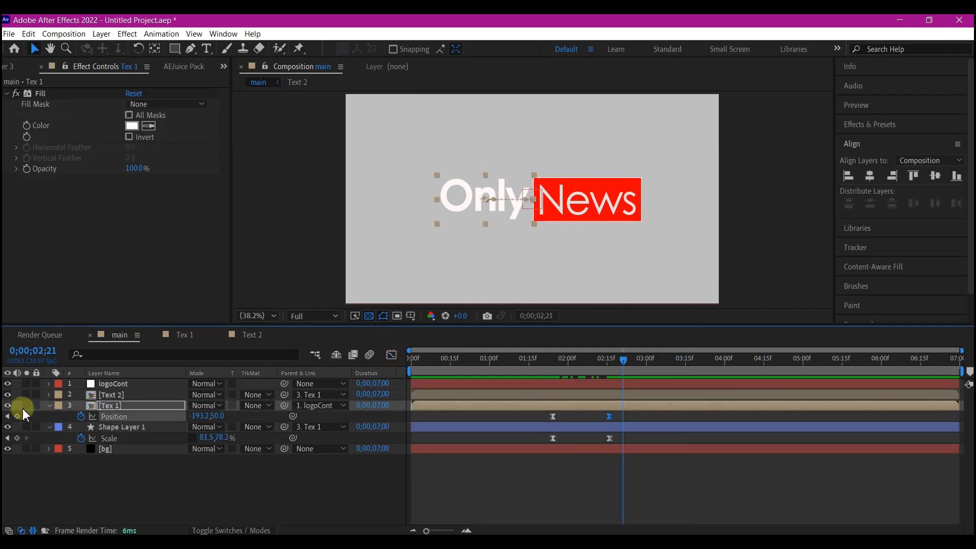
Round the corners of Shape Layer 1 through its rectangle path's Roundness and collapse the layer's properties
click(74, 429)
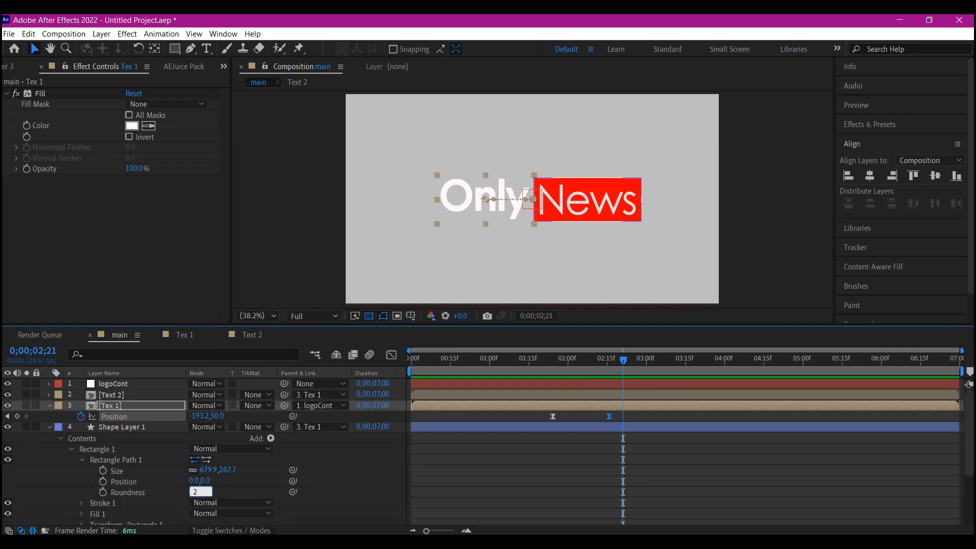
click(44, 428)
click(49, 427)
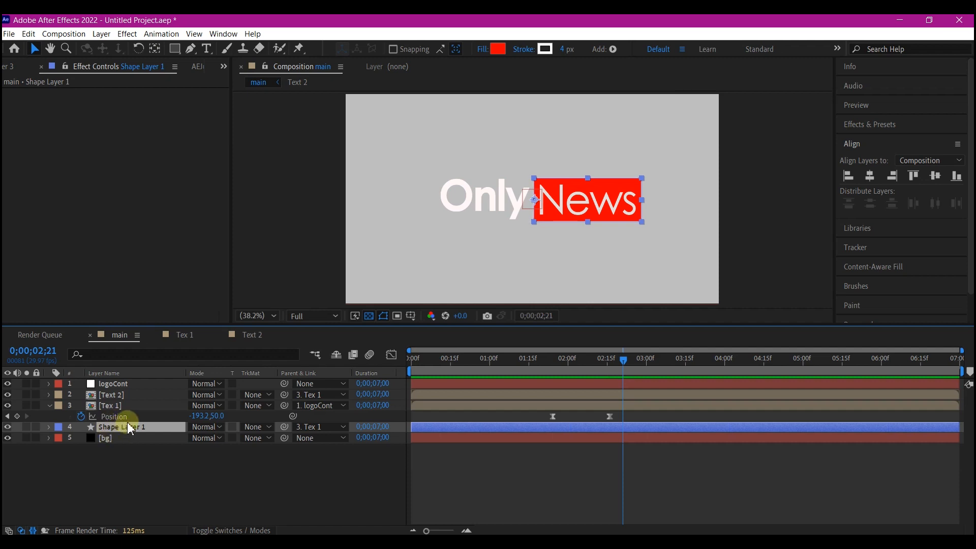
Duplicate Shape Layer 1, place the copy directly above Text 2, set it as Text 2's Alpha Matte and scrub through the result
key(ctrl+d)
drag(115, 427, 136, 394)
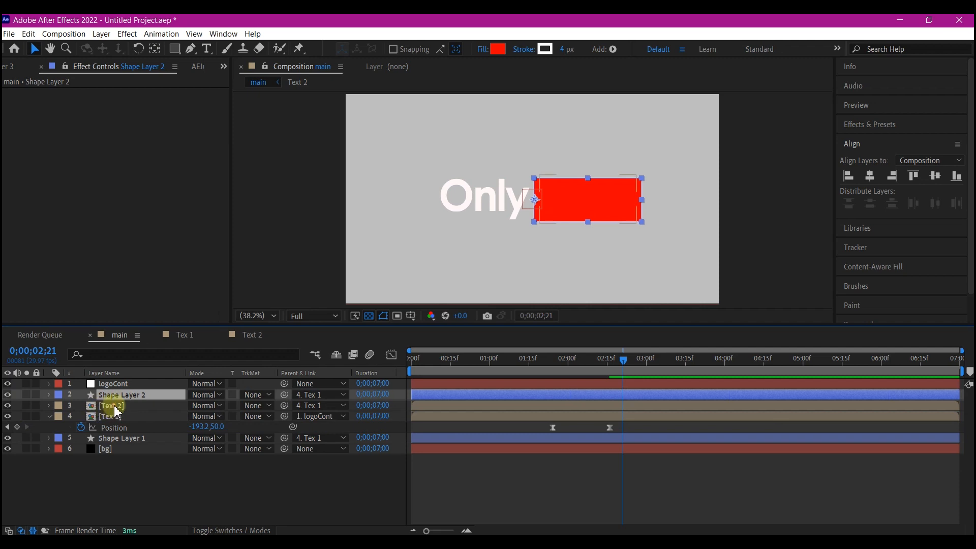
click(110, 406)
click(255, 409)
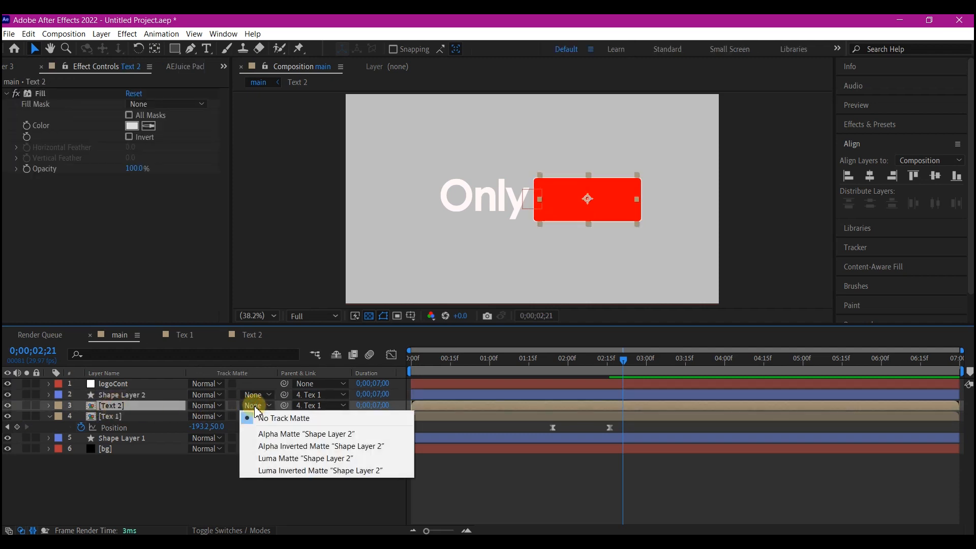
click(279, 432)
drag(542, 377, 617, 386)
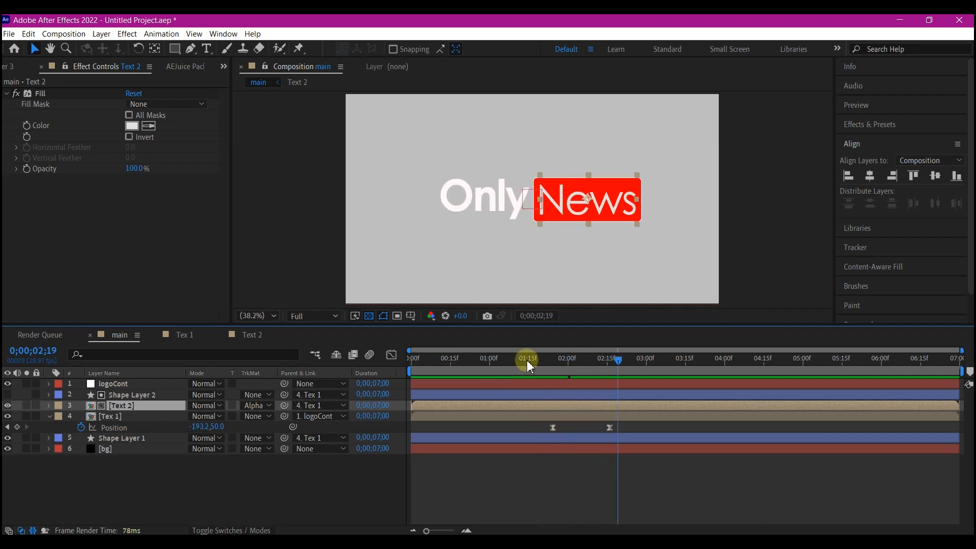
drag(529, 365, 411, 370)
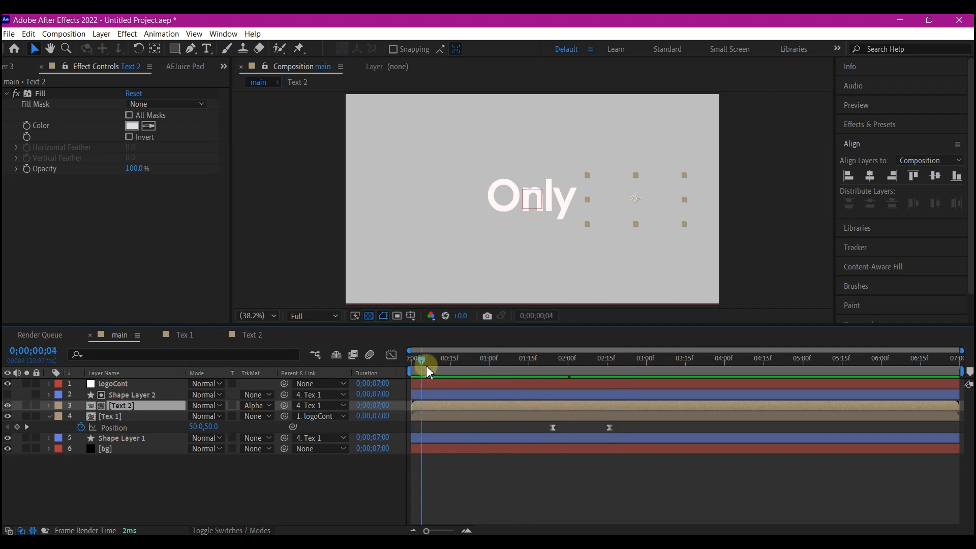
Animate the Tex 1 Scale with a keyframe of 80% at 0;00;01;13 and one of 130% at 0;00;00;00
drag(471, 370, 523, 370)
click(110, 416)
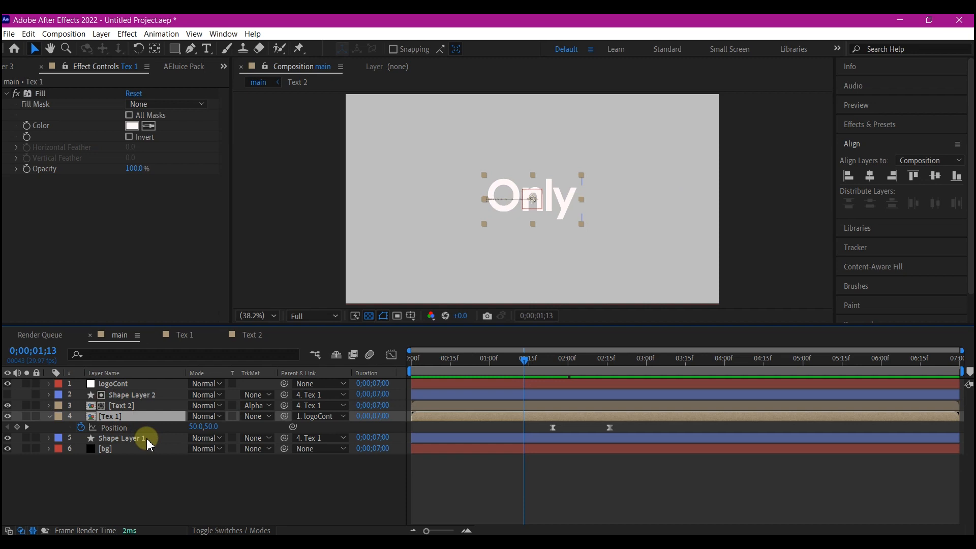
key(s)
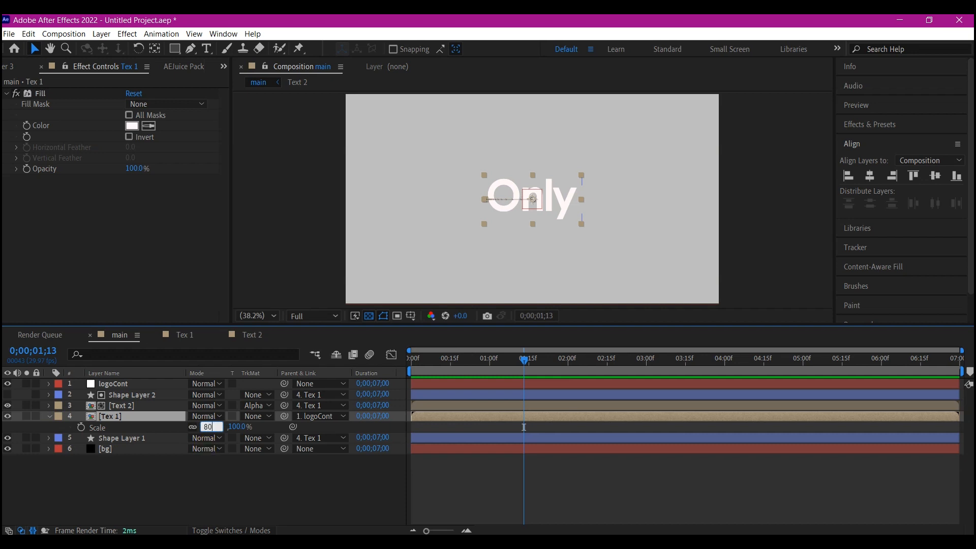
click(93, 435)
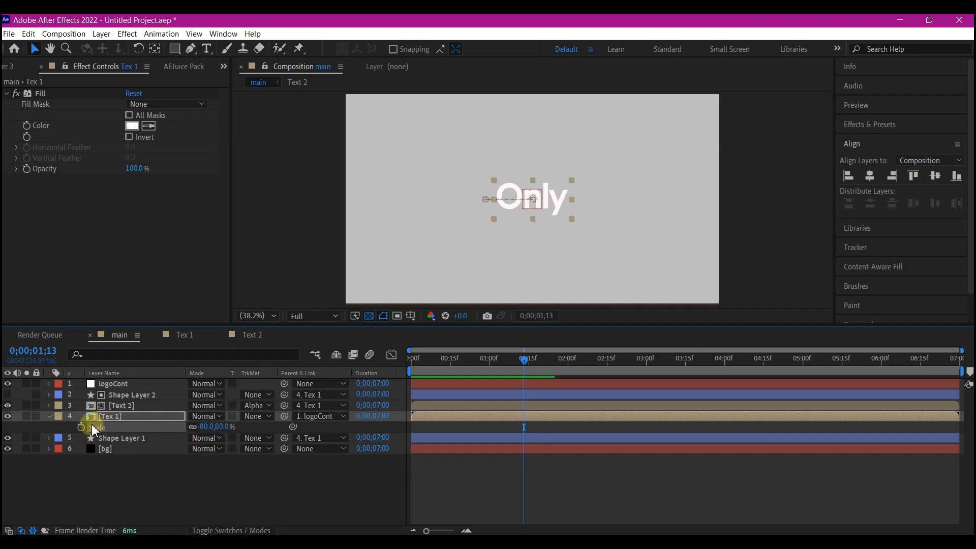
click(81, 427)
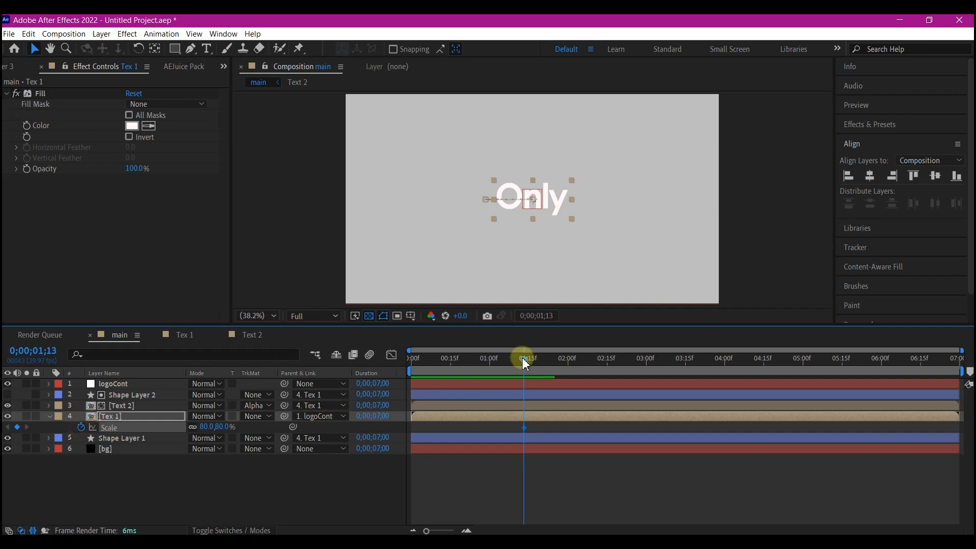
drag(523, 362, 417, 381)
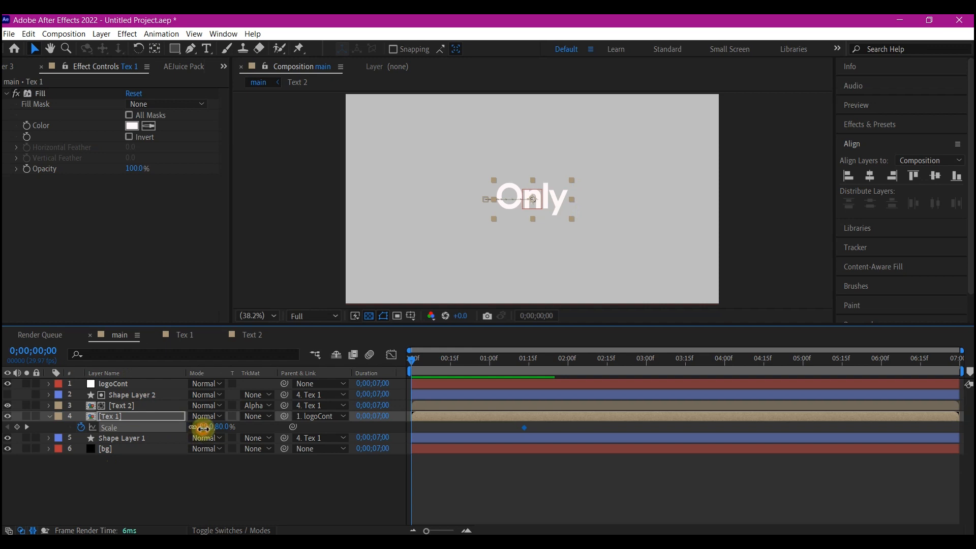
text(130)
key(Return)
drag(413, 361, 398, 398)
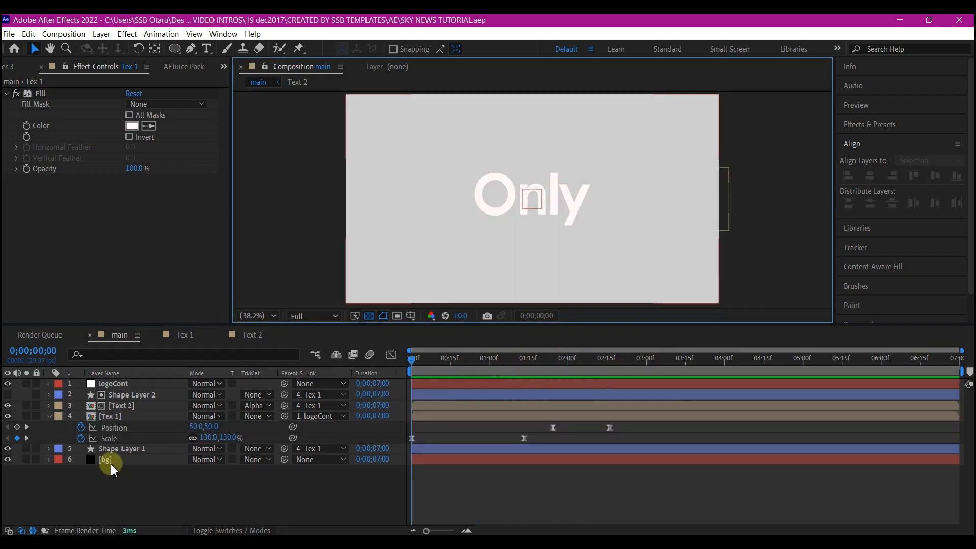
Duplicate the bg layer and place the copy directly above the Tex 1 layer
click(106, 460)
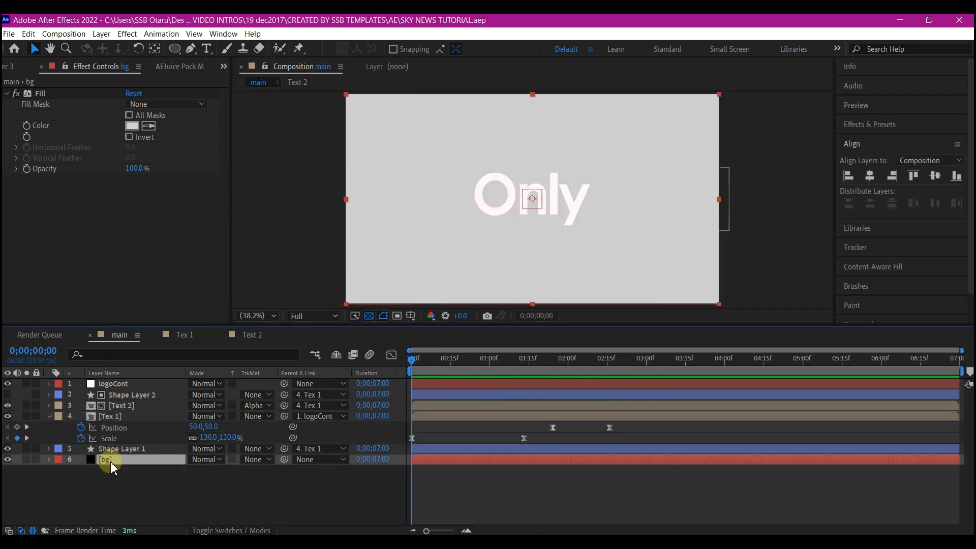
key(ctrl+d)
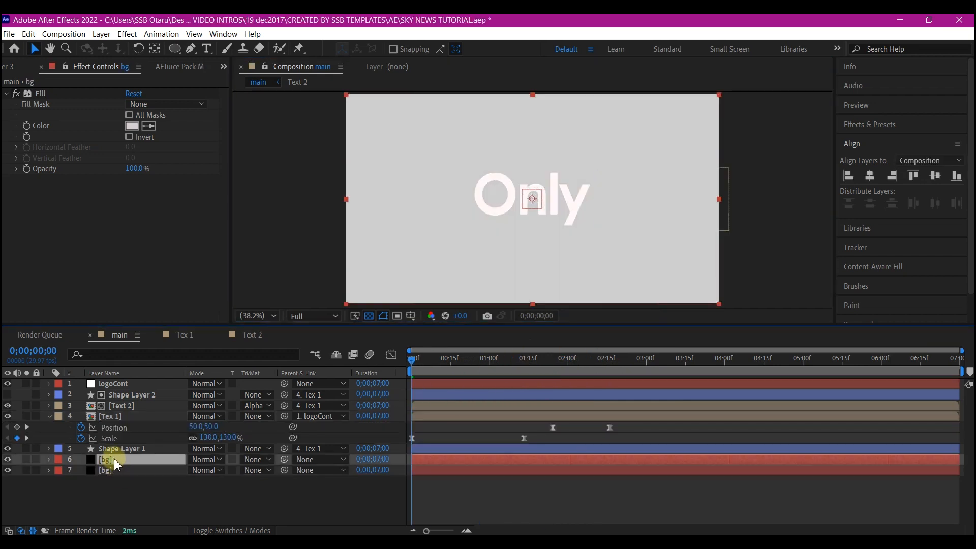
drag(118, 462, 122, 415)
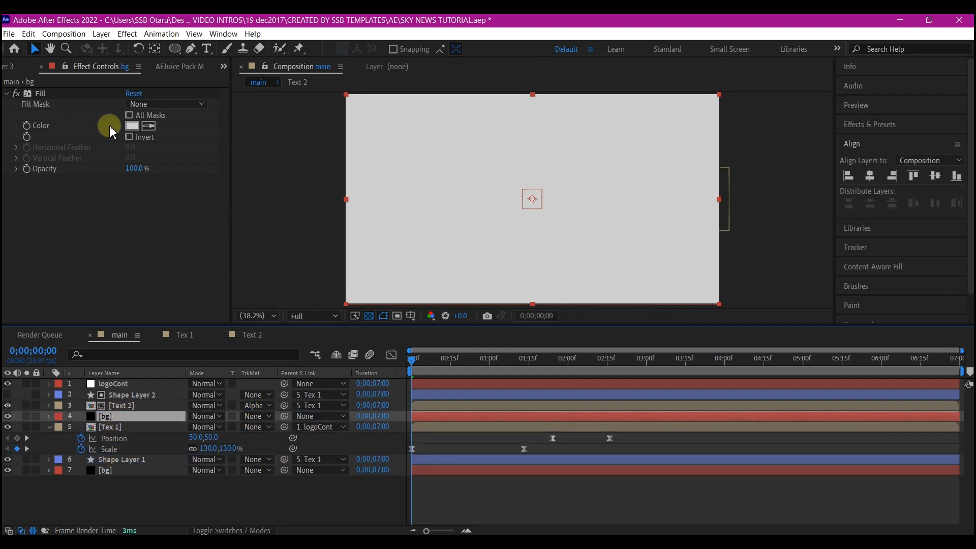
Set the Fill color of the duplicated bg layer to a saturated blue, about 2719DE
click(131, 126)
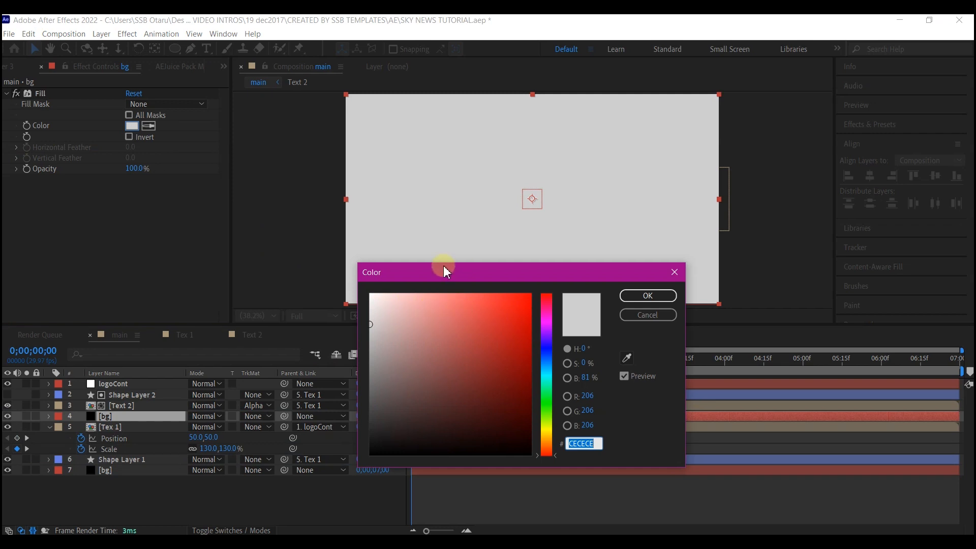
click(545, 345)
click(508, 311)
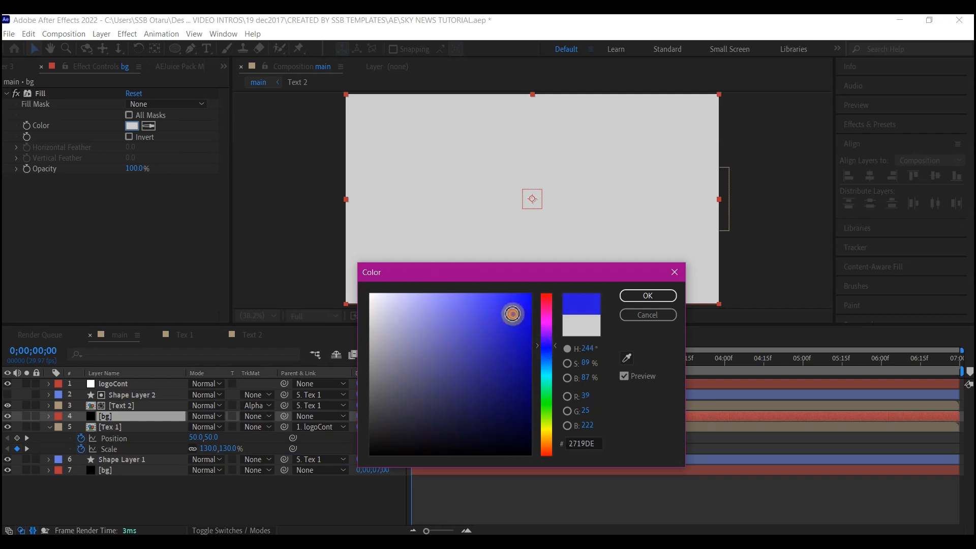
click(647, 295)
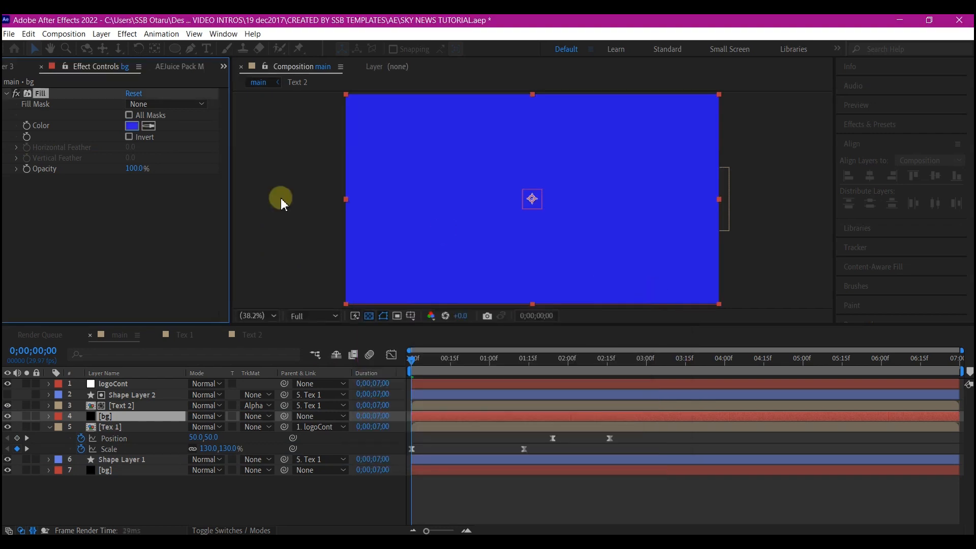
Draw a circular mask centered on the blue bg layer and set its Mask Feather to 177 pixels
key(q)
drag(532, 198, 614, 261)
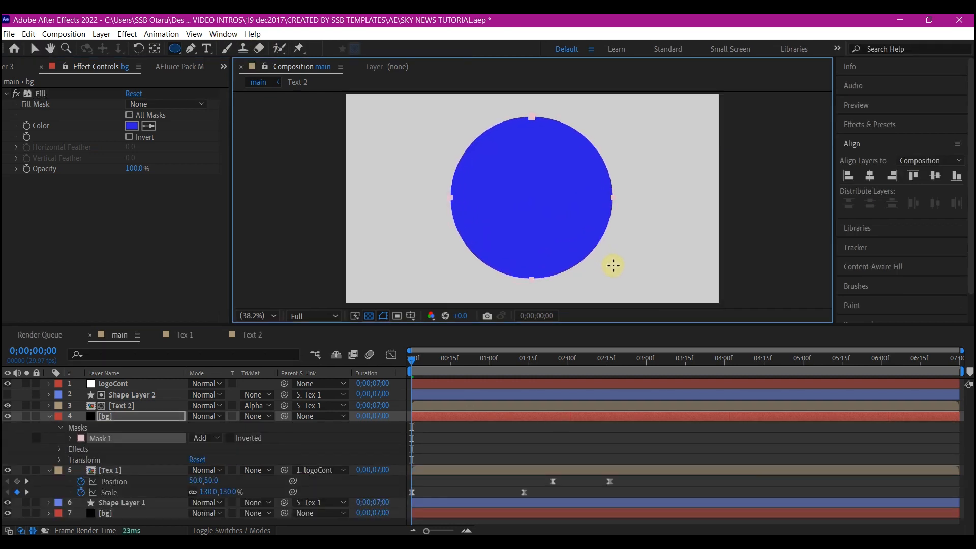
click(134, 417)
key(f)
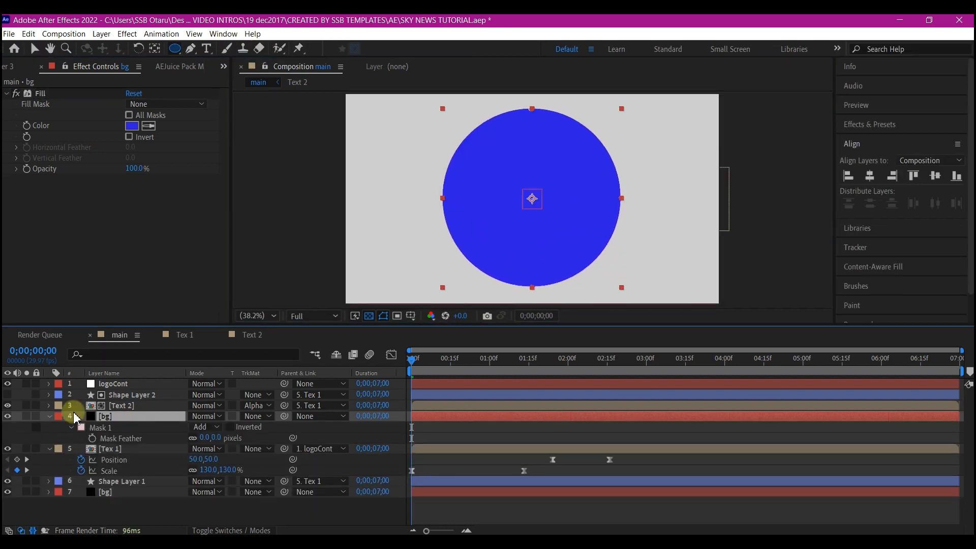
drag(205, 440, 269, 435)
click(117, 419)
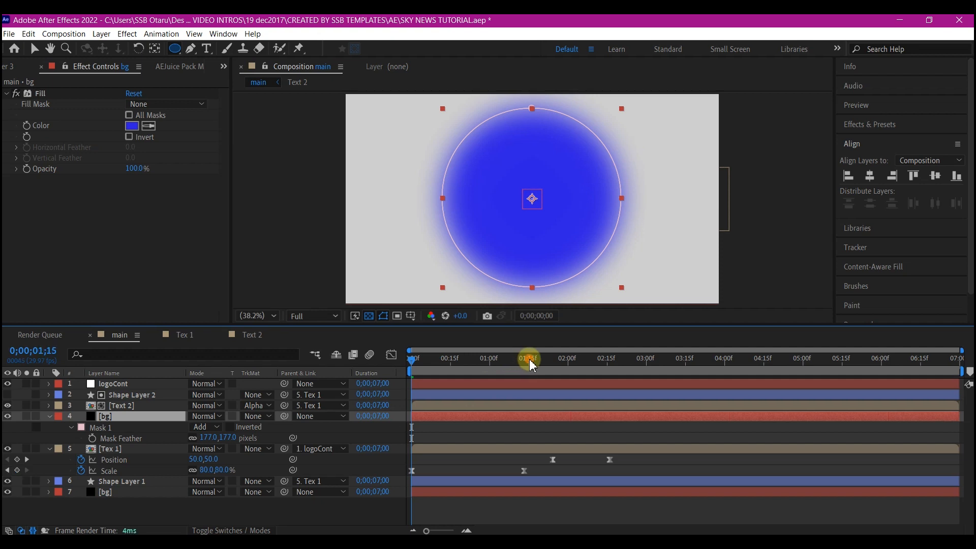
Animate the blue bg layer's Scale with a keyframe of 100% at 0;00;01;13 and one of 0% at 0;00;00;00
drag(531, 364, 523, 366)
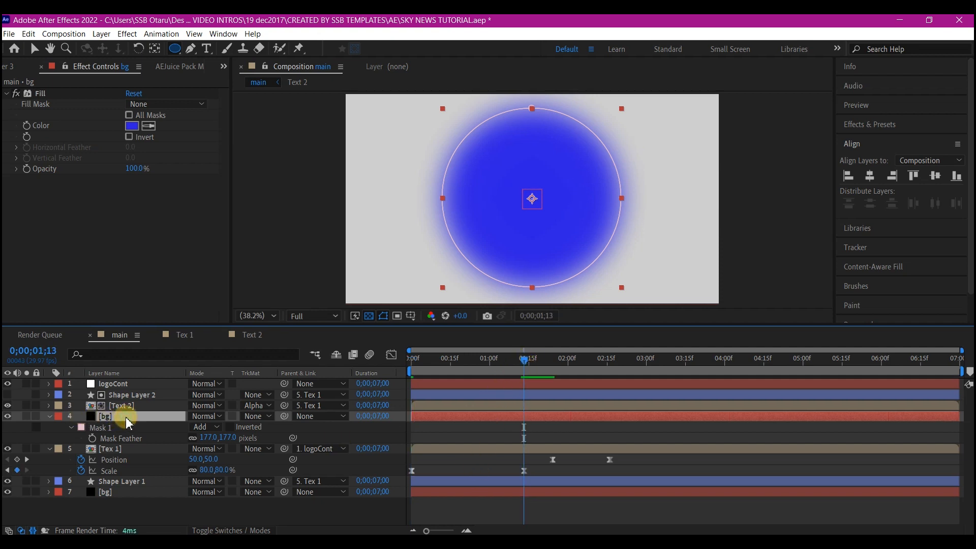
key(s)
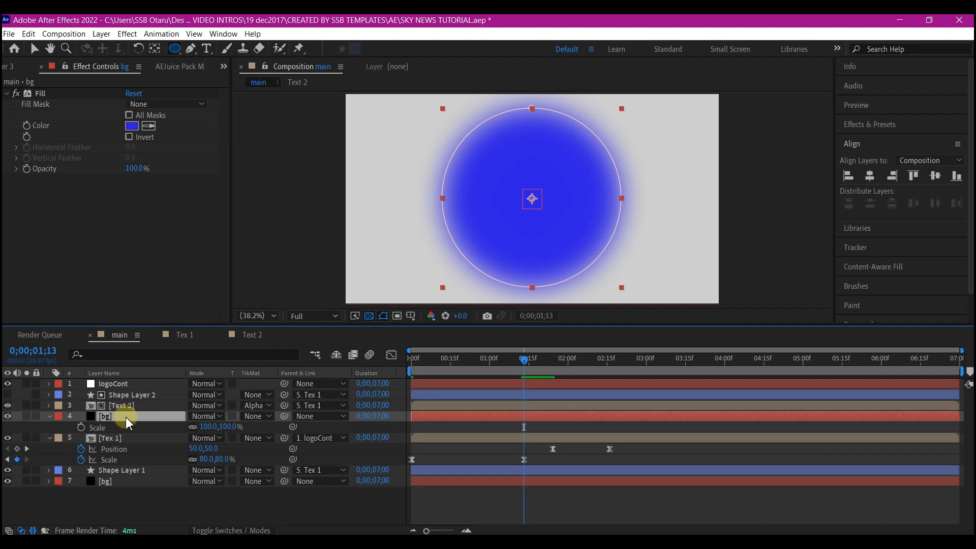
click(81, 426)
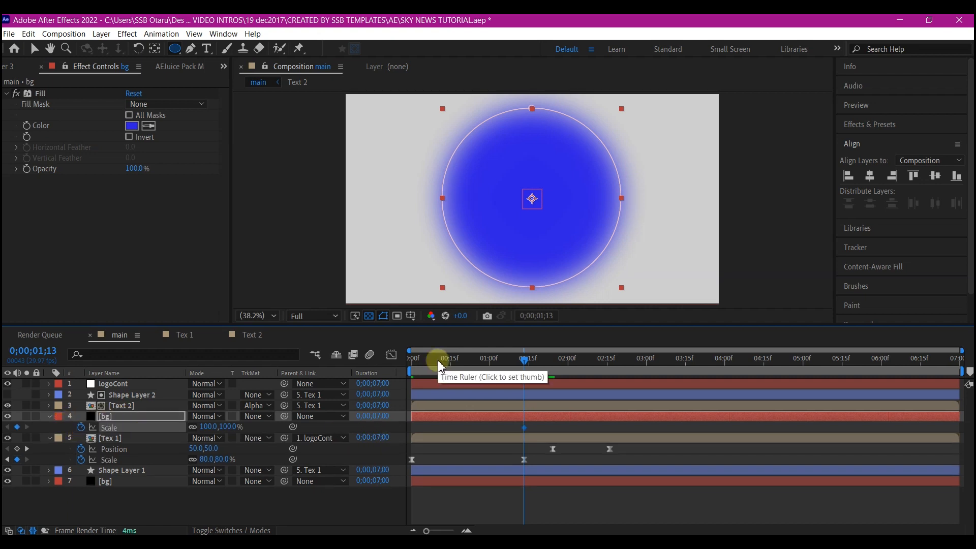
drag(430, 357, 397, 363)
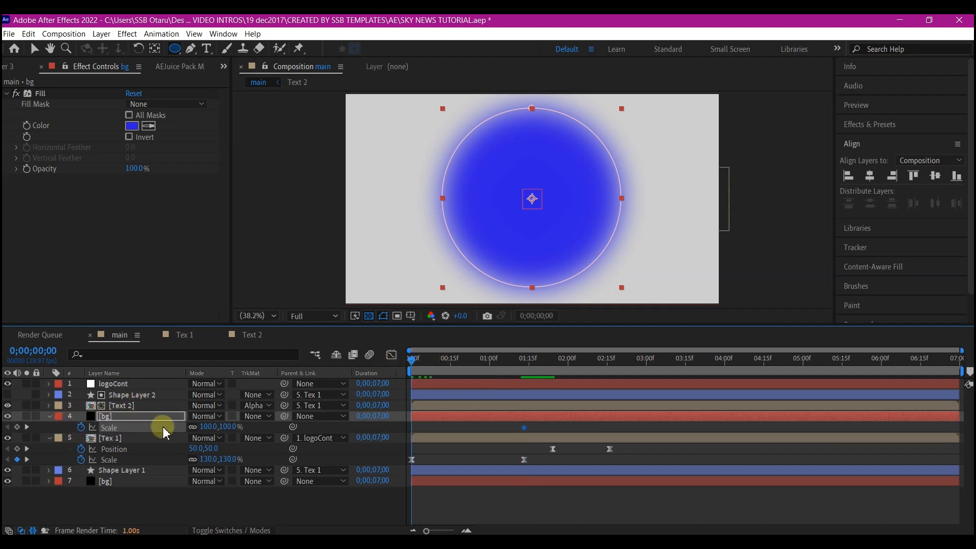
click(206, 427)
text(0)
key(Return)
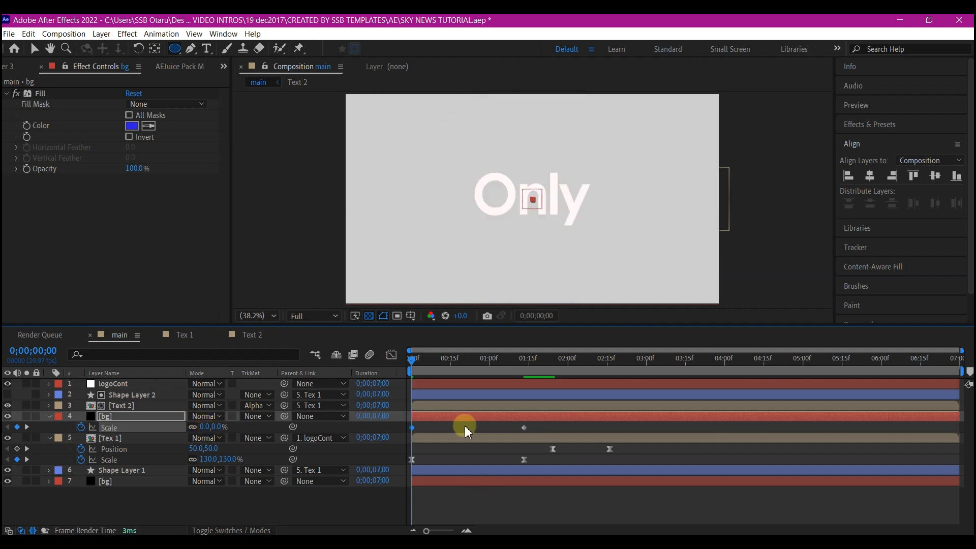
Apply Easy Ease In to both Scale keyframes of the blue bg layer
drag(544, 423, 403, 437)
right_click(524, 428)
mouse_move(555, 420)
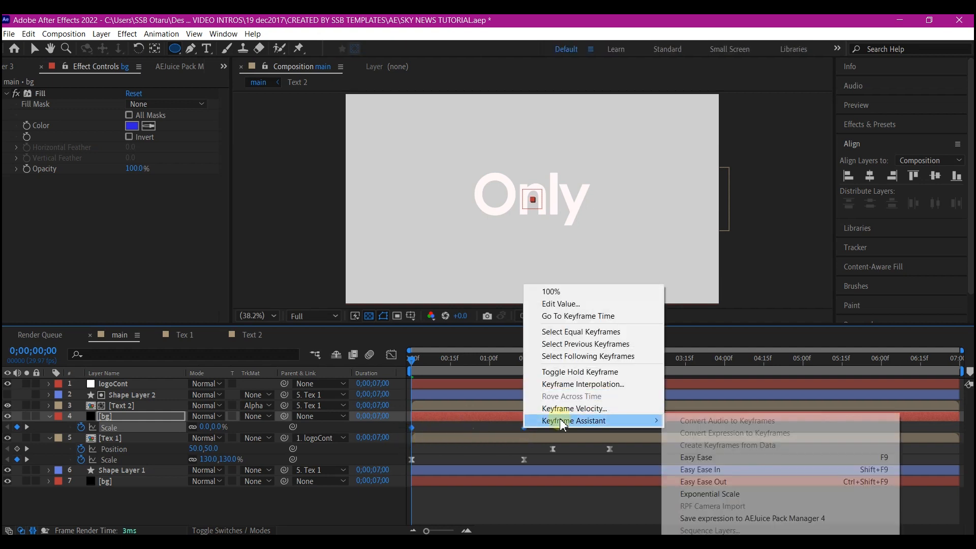
click(688, 470)
Set the track matte of the Tex 1 layer to Alpha Matte "[bg]"
click(113, 439)
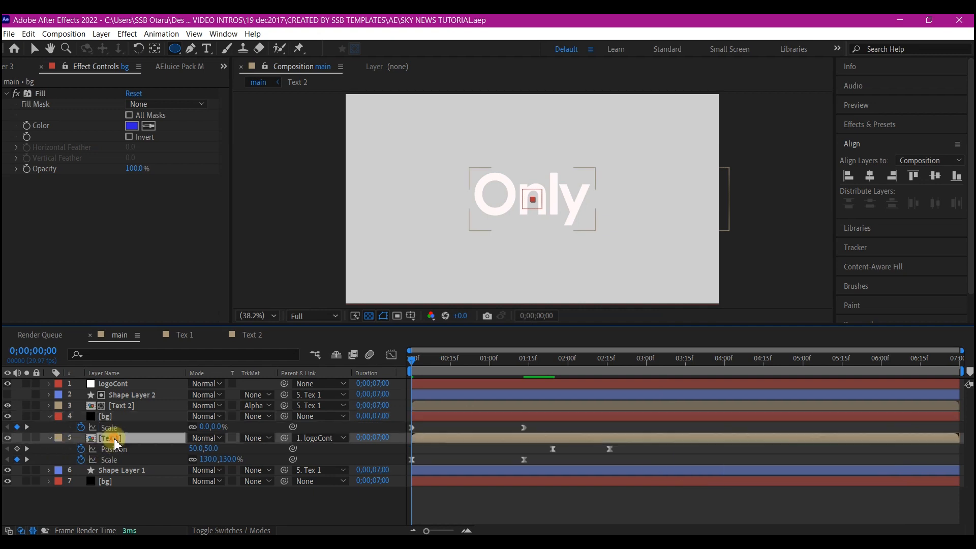
click(256, 438)
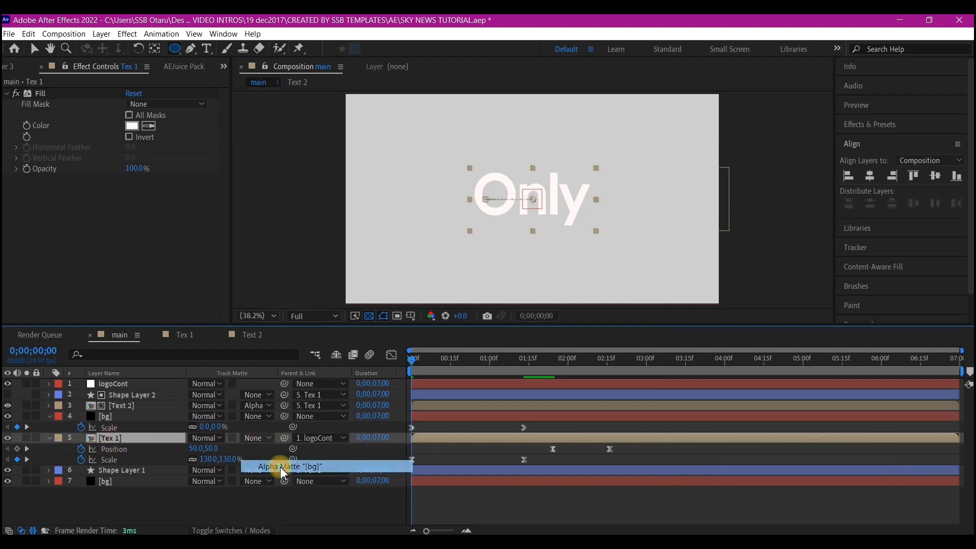
click(282, 468)
Reshape the matte bg layer's Scale speed graph by extending the last keyframe's incoming ease far back toward the first keyframe
click(533, 427)
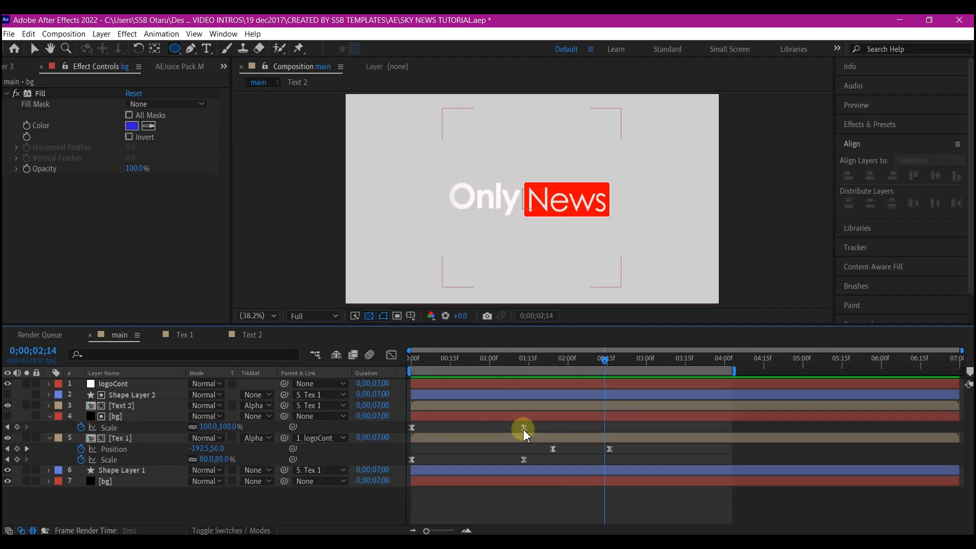
click(523, 427)
click(391, 355)
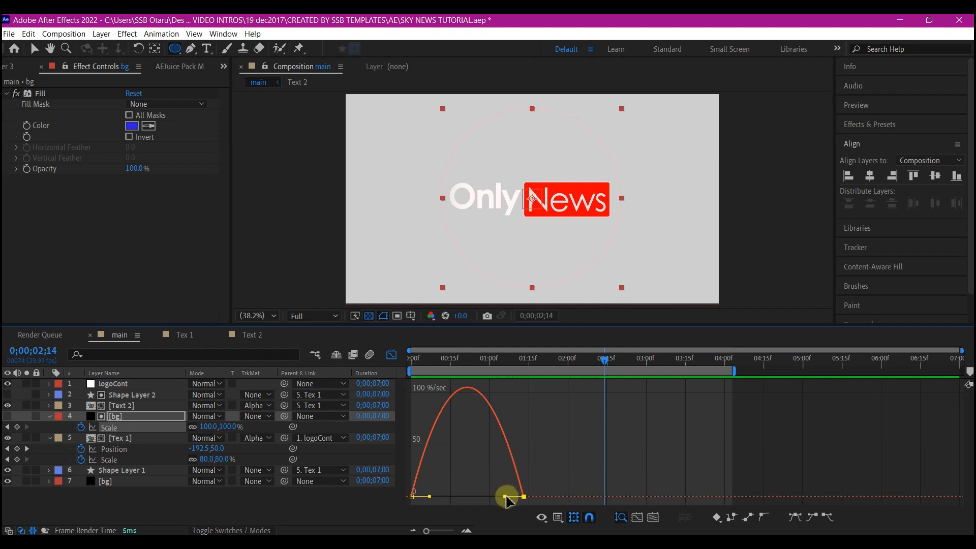
drag(503, 500, 437, 497)
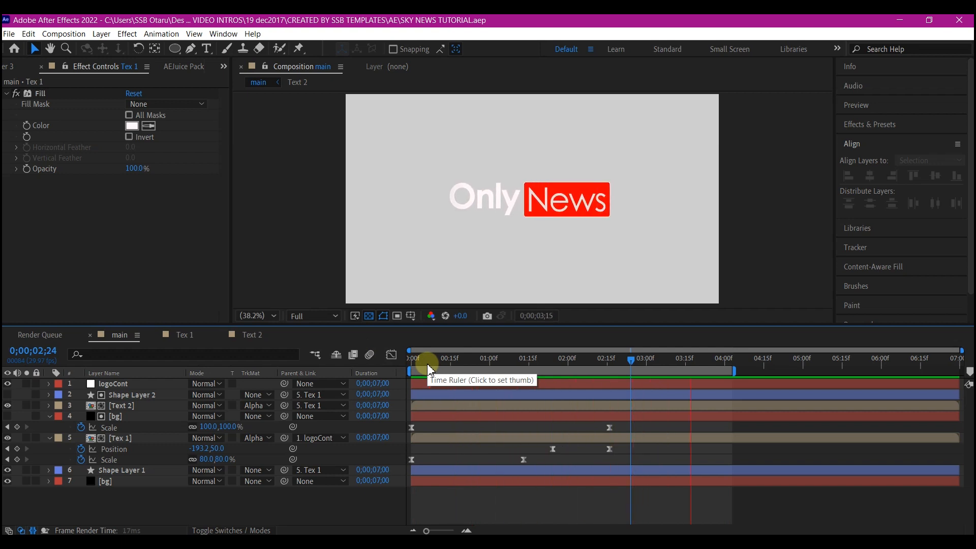
Add a Drop Shadow effect to the Tex 1 layer with Distance 21 and Softness 101
click(119, 440)
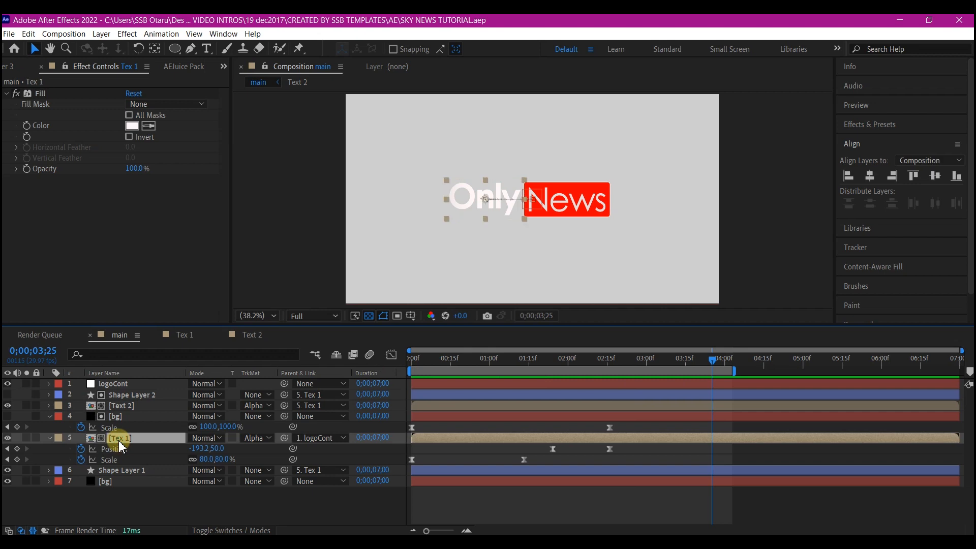
key(ctrl+space)
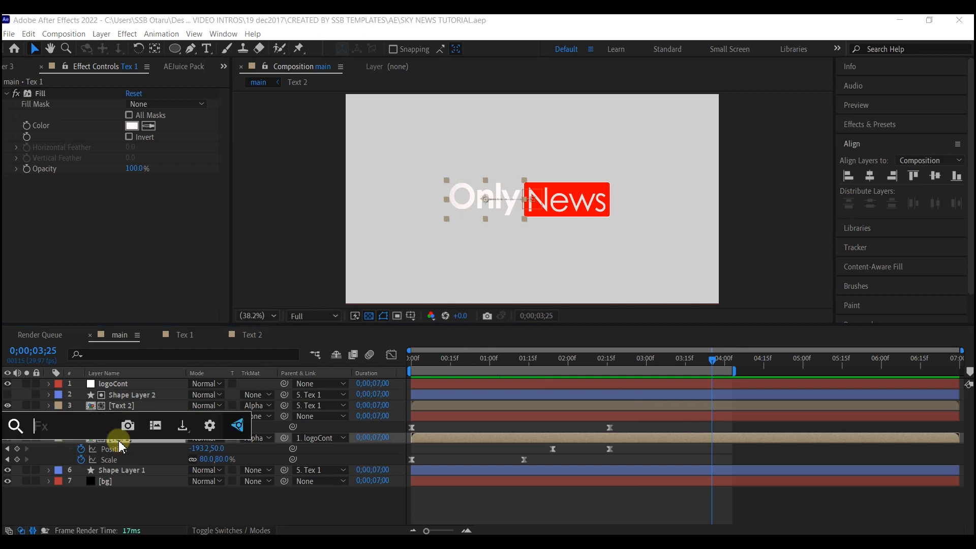
text(drop)
key(Return)
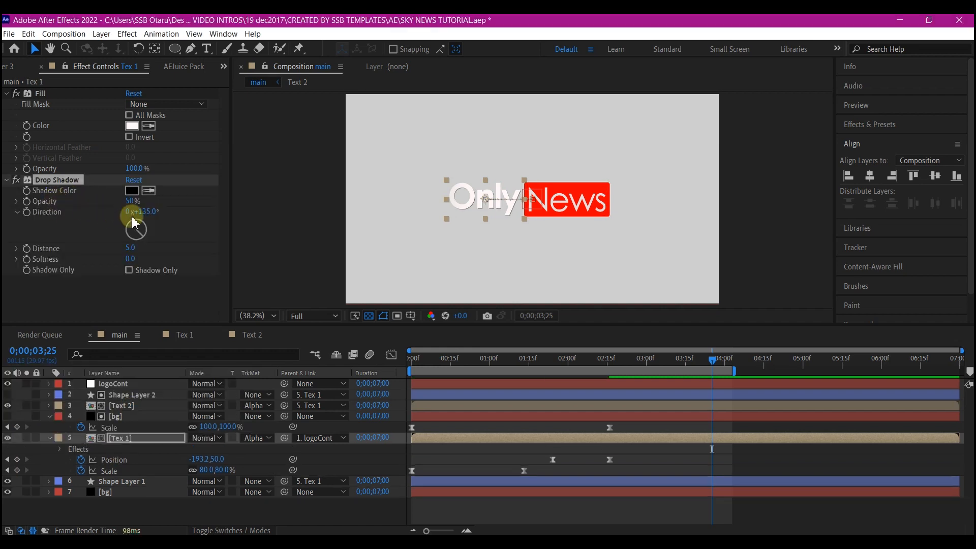
click(92, 293)
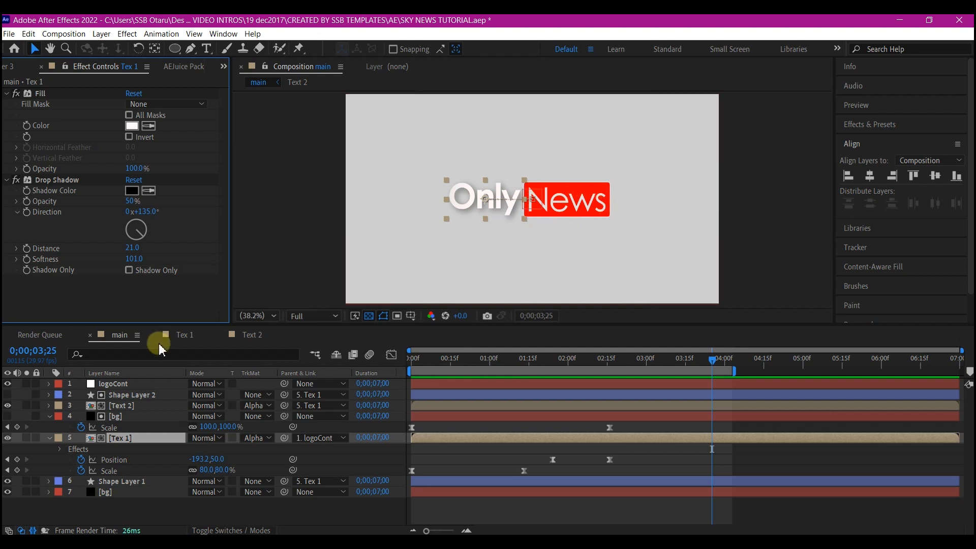
Copy the Drop Shadow effect from Tex 1 onto Shape Layer 1, the red box
click(59, 180)
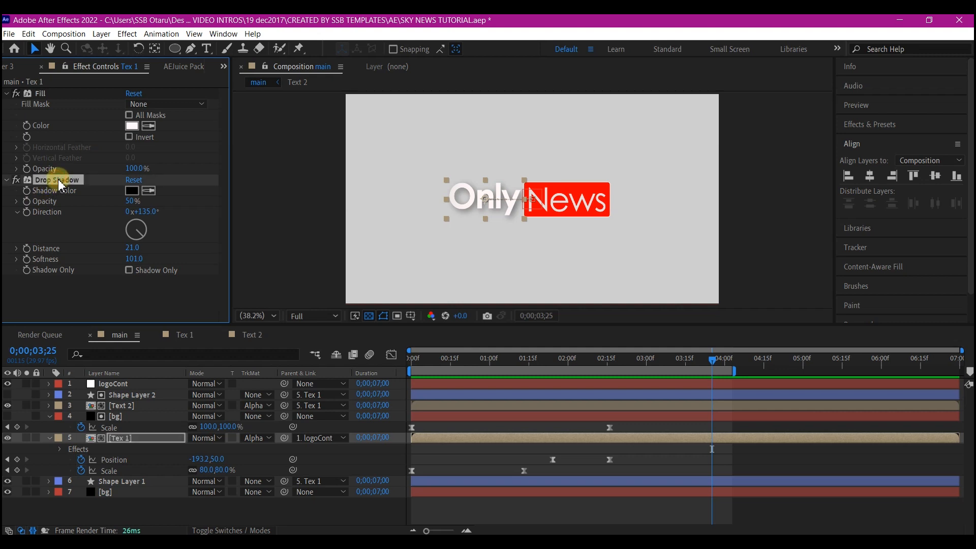
click(116, 482)
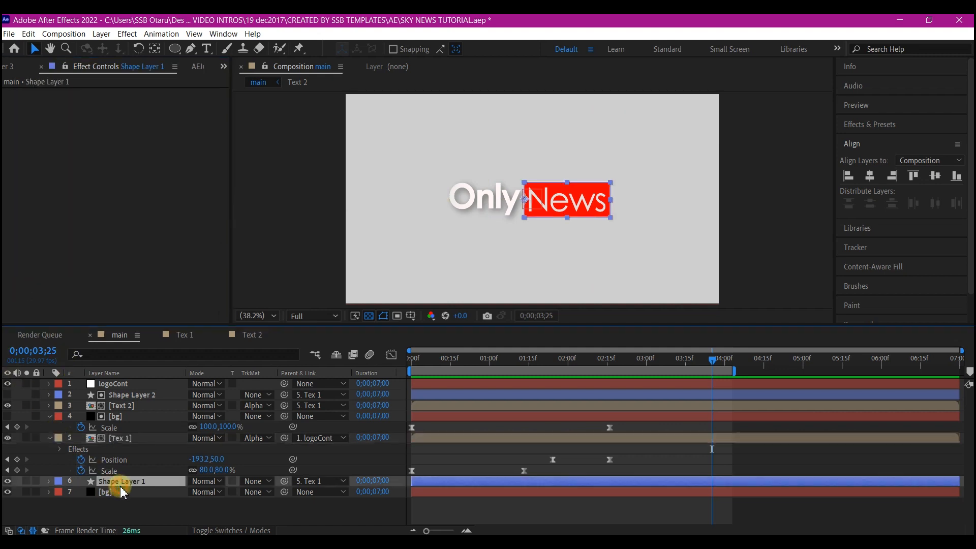
key(ctrl+v)
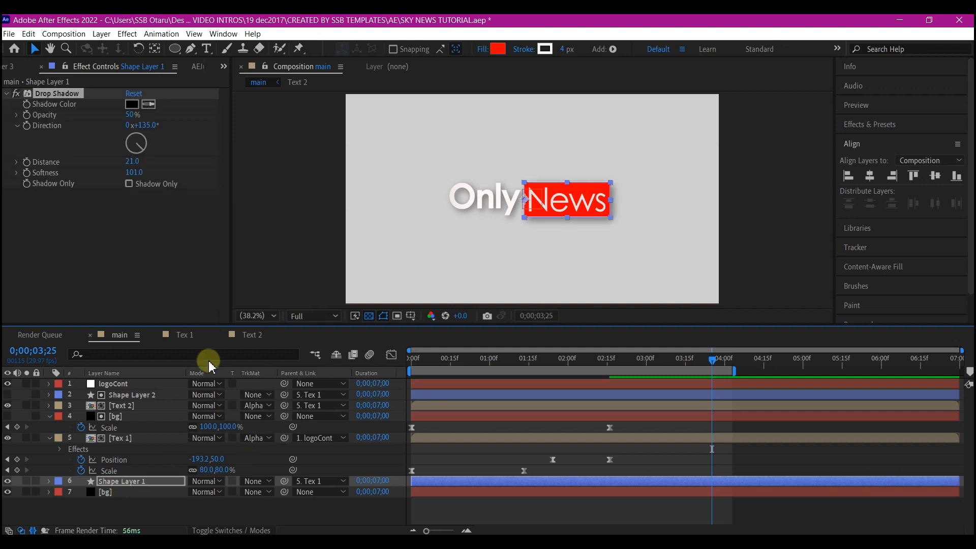
Scale the logoCont layer down to 76% at 0;00;03;14 and preview the animation
click(113, 384)
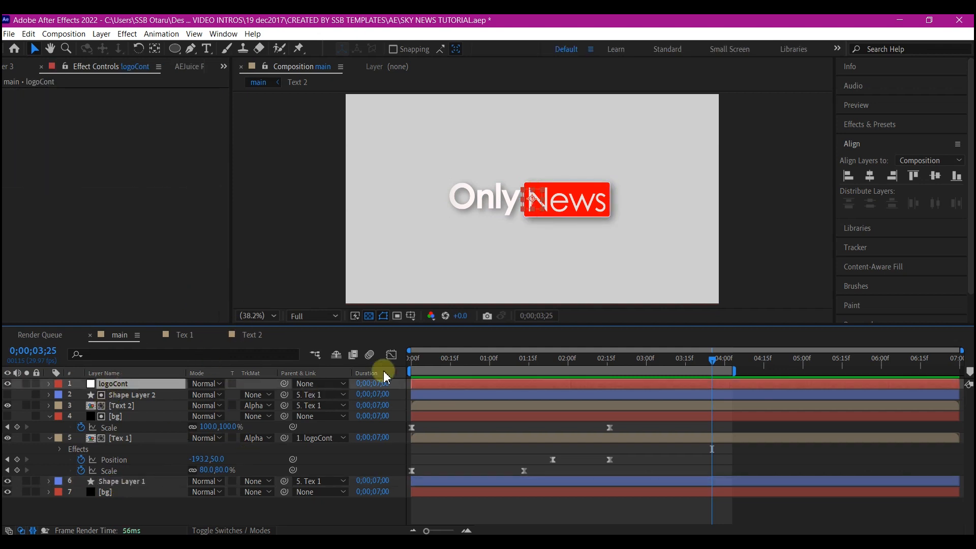
click(641, 360)
click(682, 359)
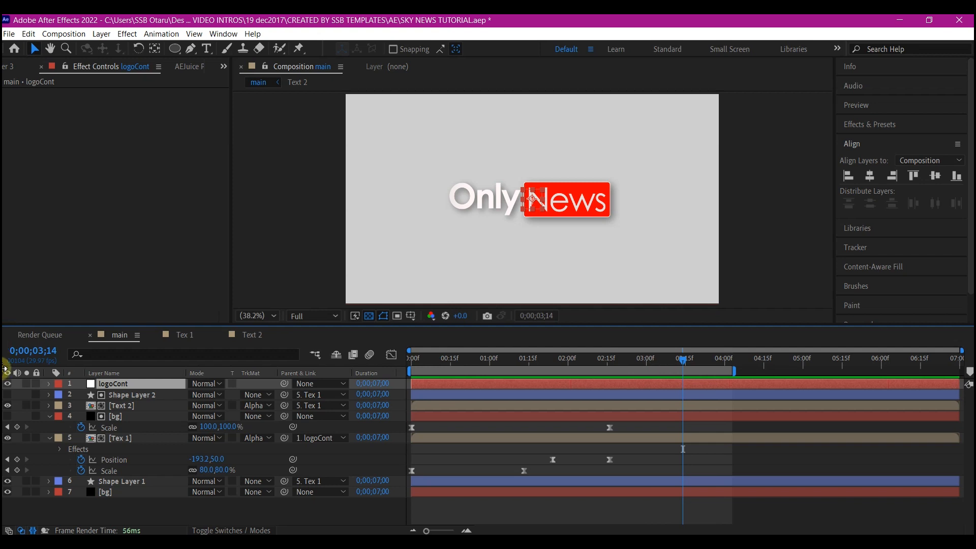
key(s)
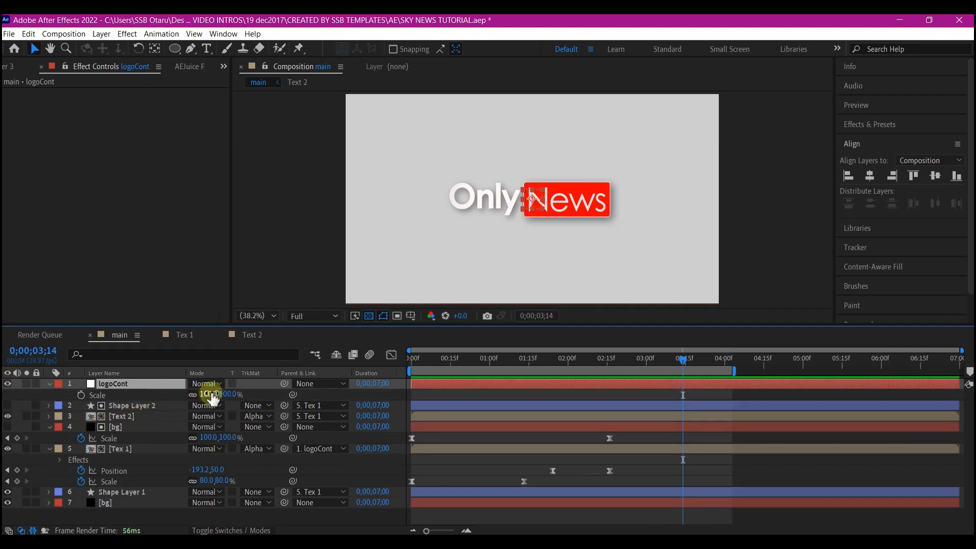
click(209, 395)
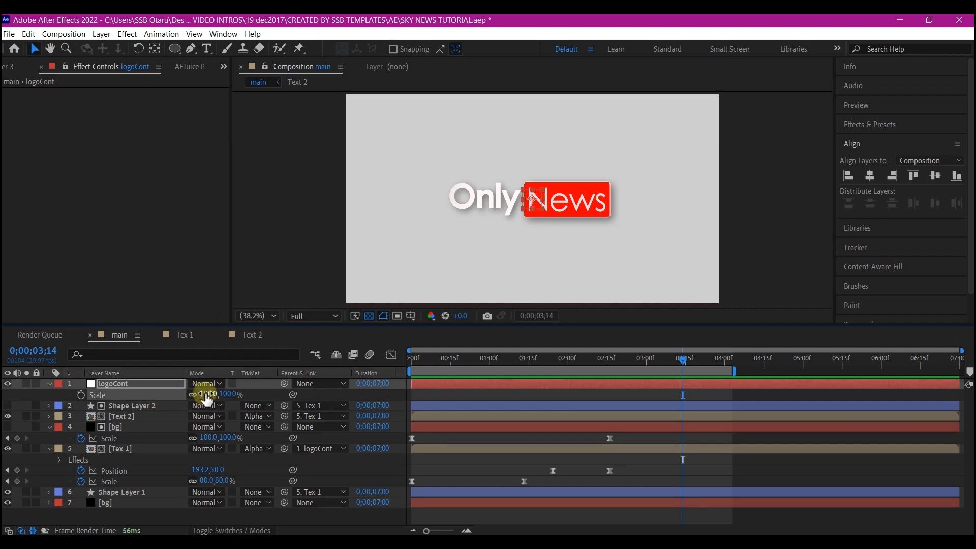
drag(210, 399, 196, 396)
key(space)
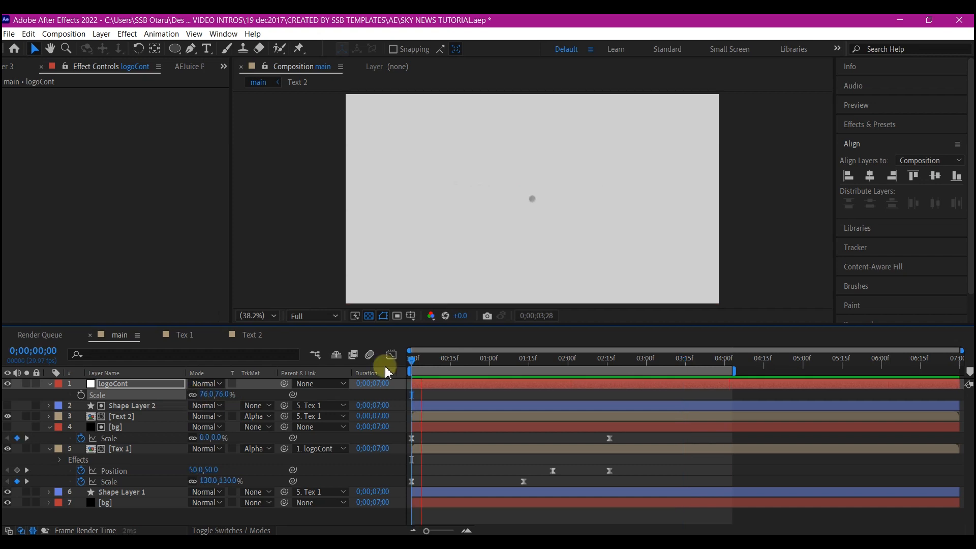